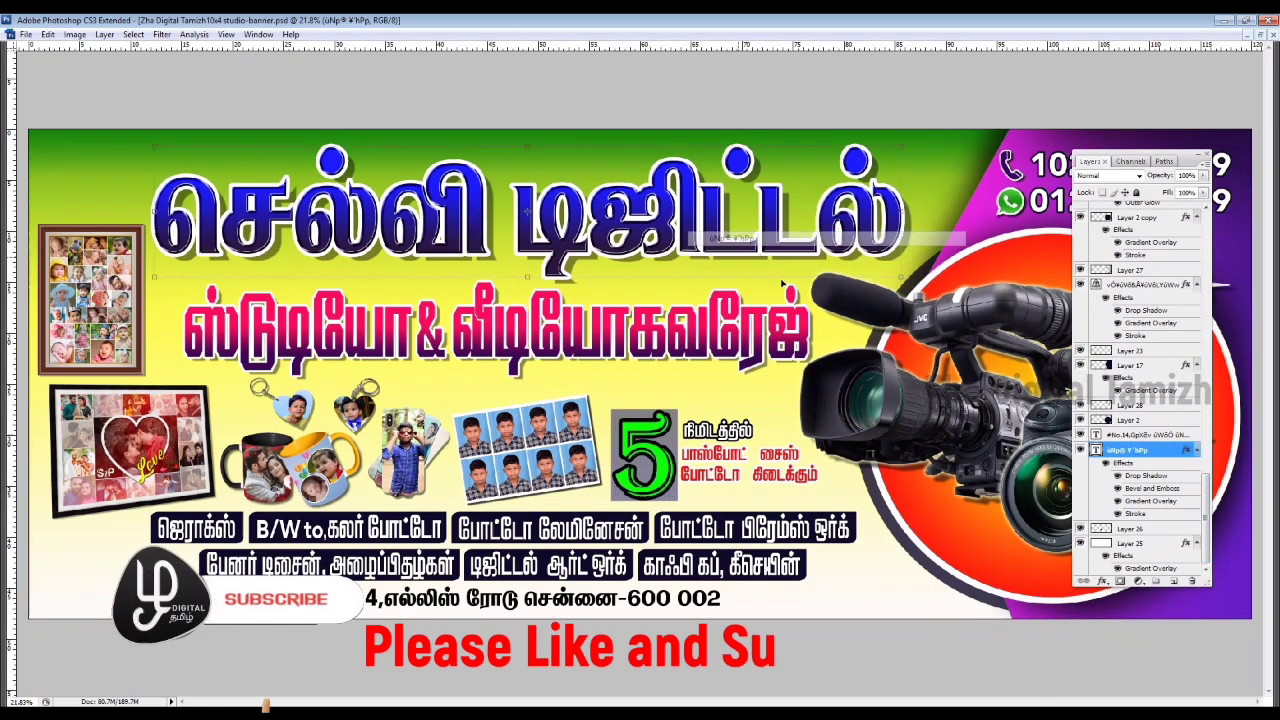
Step: Recolour a stop of the title's Gradient Overlay to magenta and apply it
double_click(1145, 500)
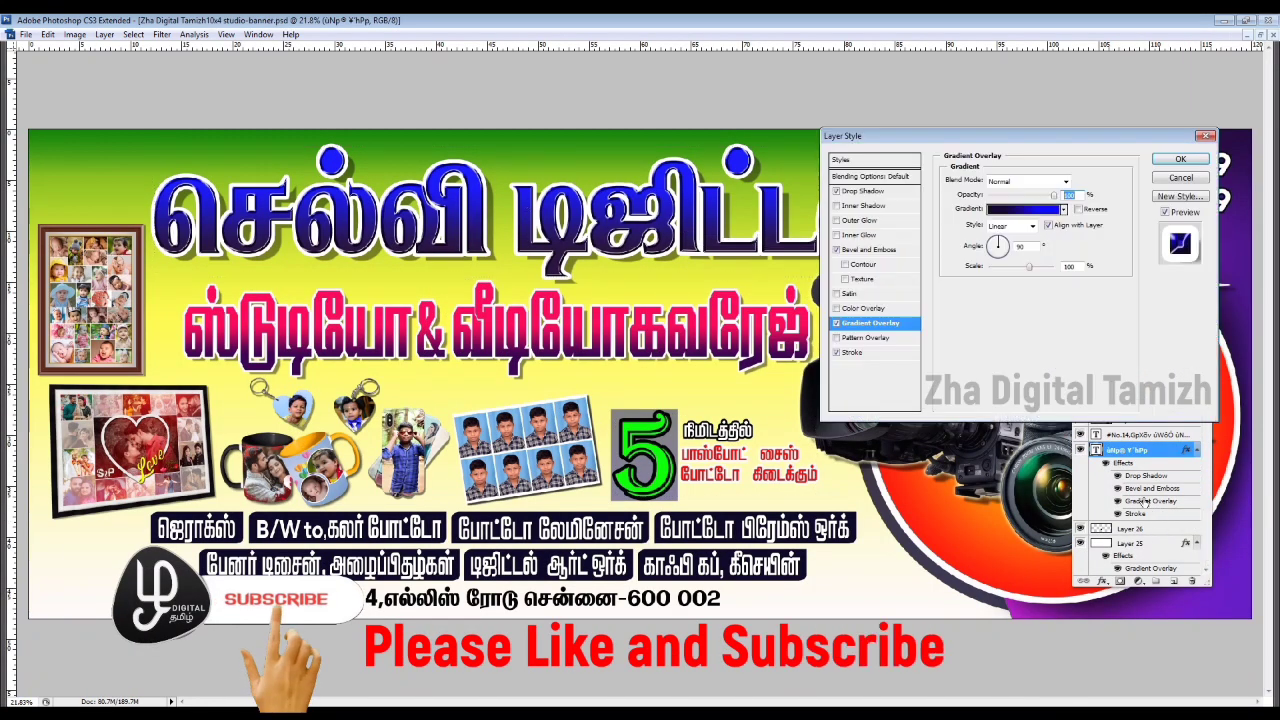
left_click(1025, 208)
double_click(1053, 497)
mouse_move(1010, 290)
left_mouse_down()
mouse_move(1010, 400)
mouse_move(1012, 288)
left_mouse_up()
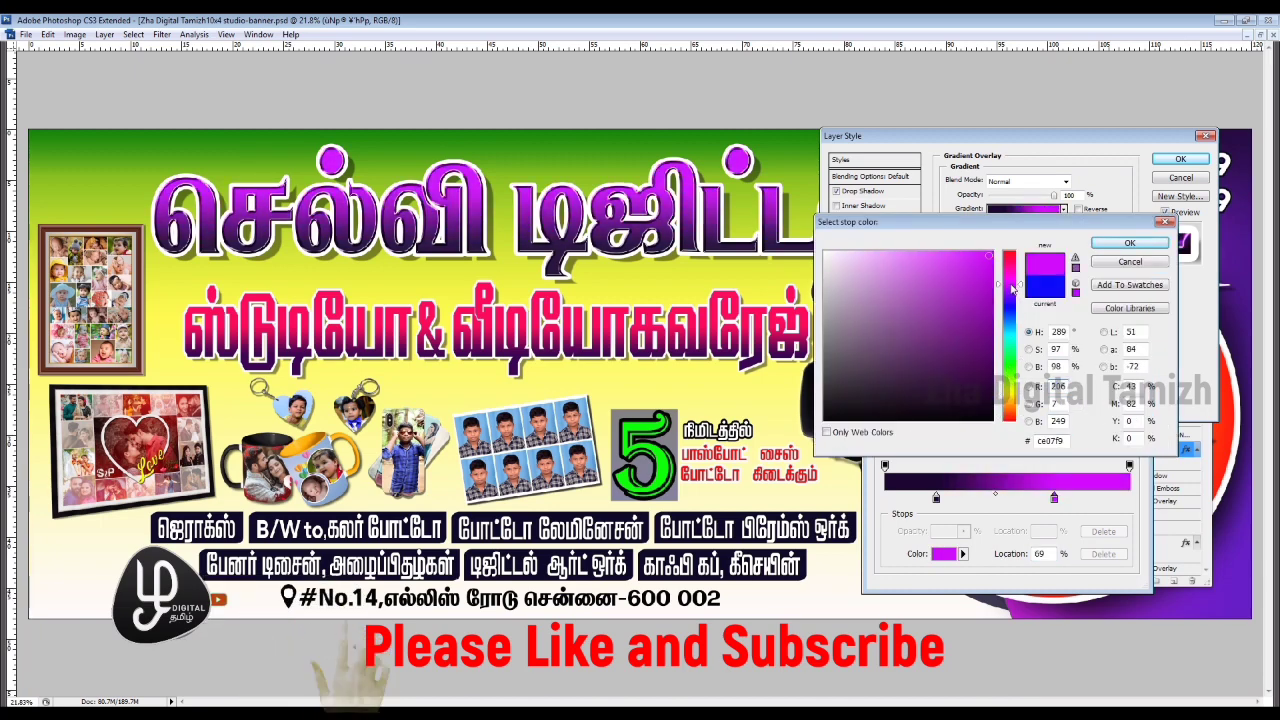
left_click(1129, 243)
left_click(1120, 272)
left_click(1180, 159)
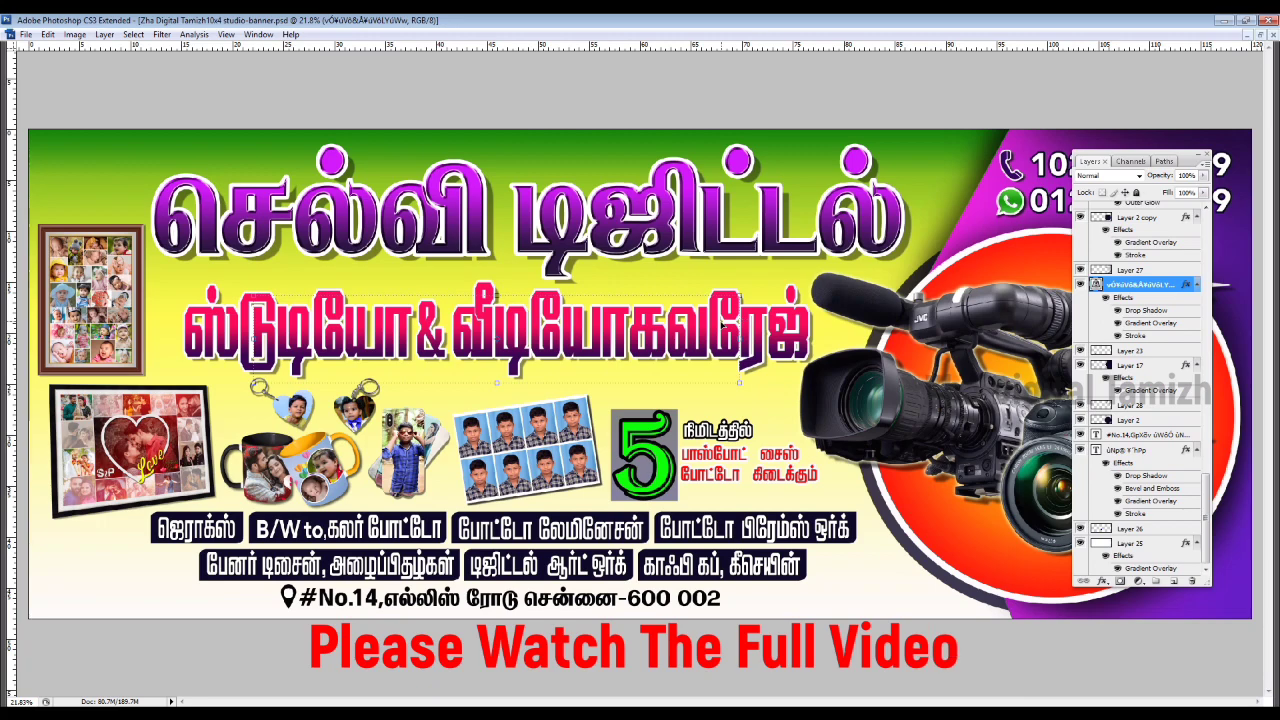
Step: Open the subtitle's Gradient Overlay gradient and begin editing one of its stop colours
double_click(1150, 323)
left_click(1025, 208)
double_click(1016, 497)
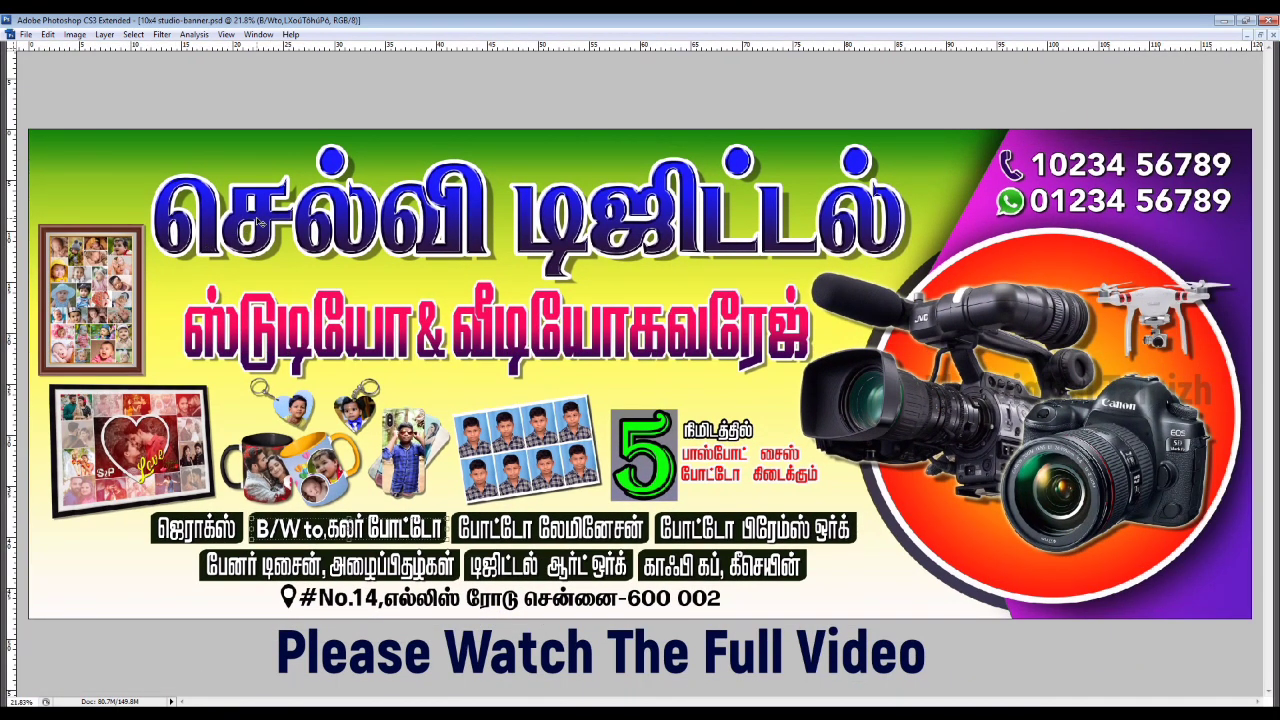
right_click(258, 220)
left_click(297, 228)
left_click(350, 528)
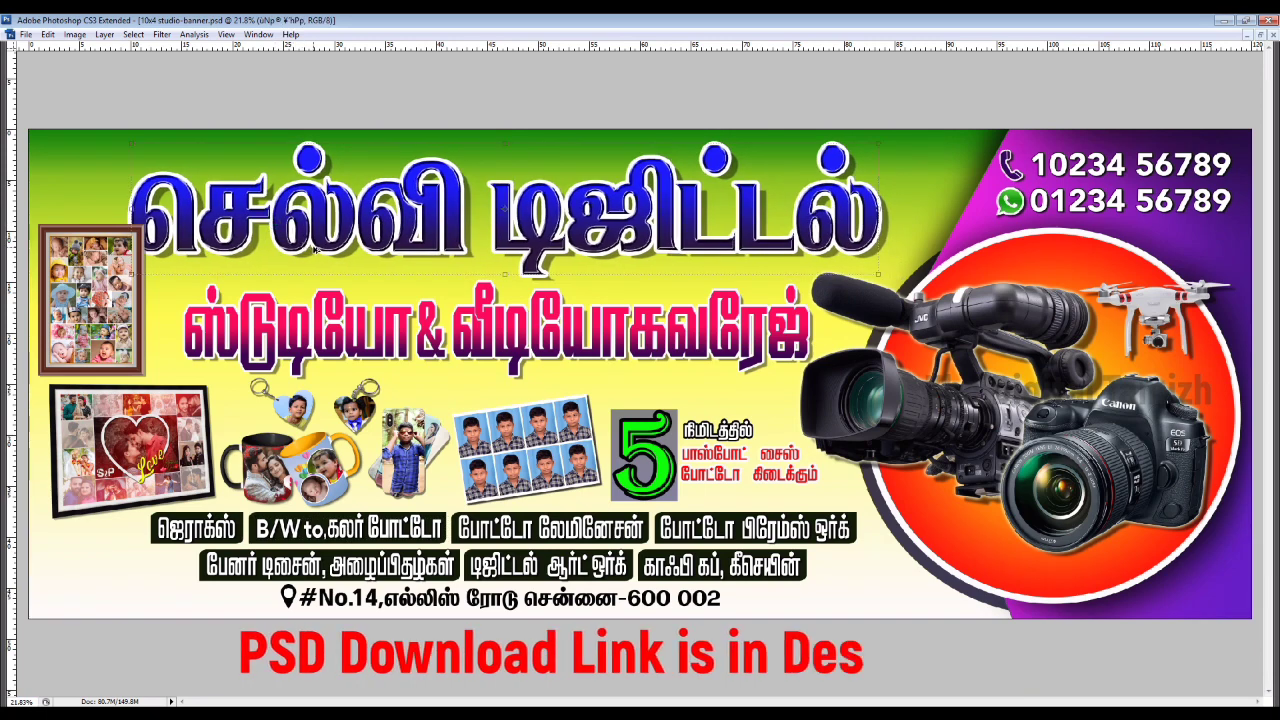
right_click(1062, 168)
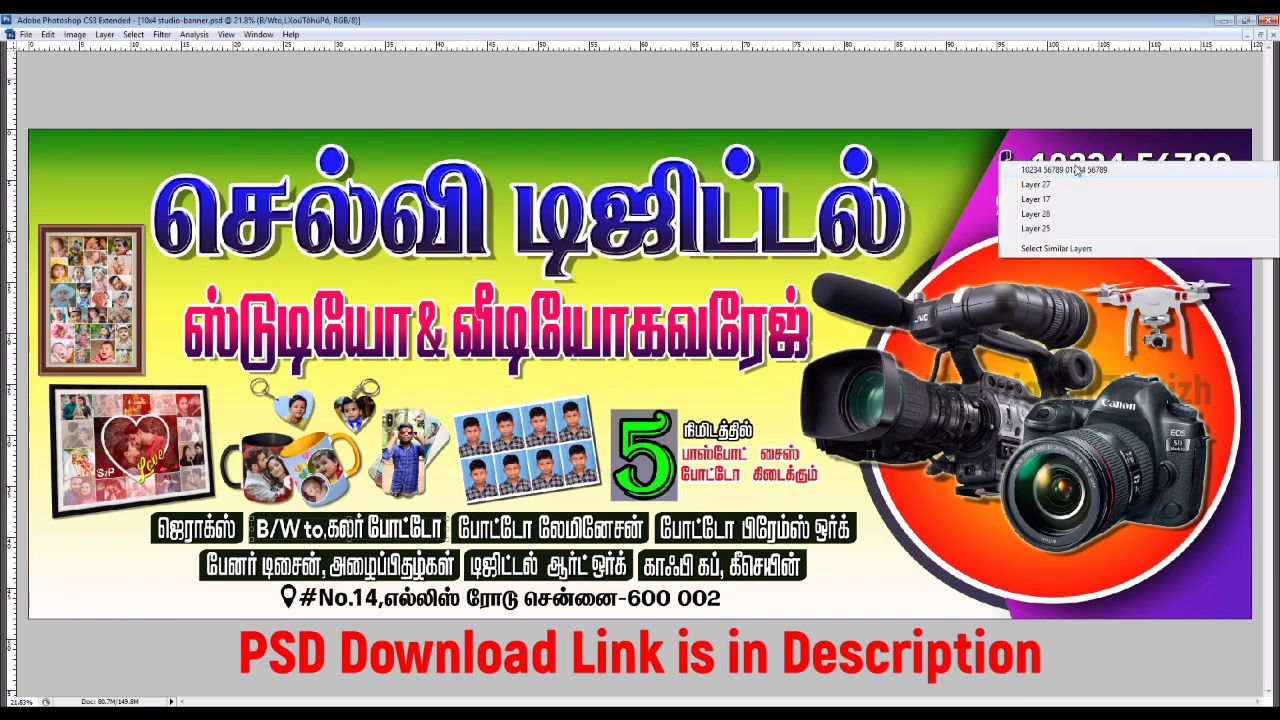
left_click(1078, 170)
left_click_drag(1088, 168, 1070, 168)
key("ctrl+z")
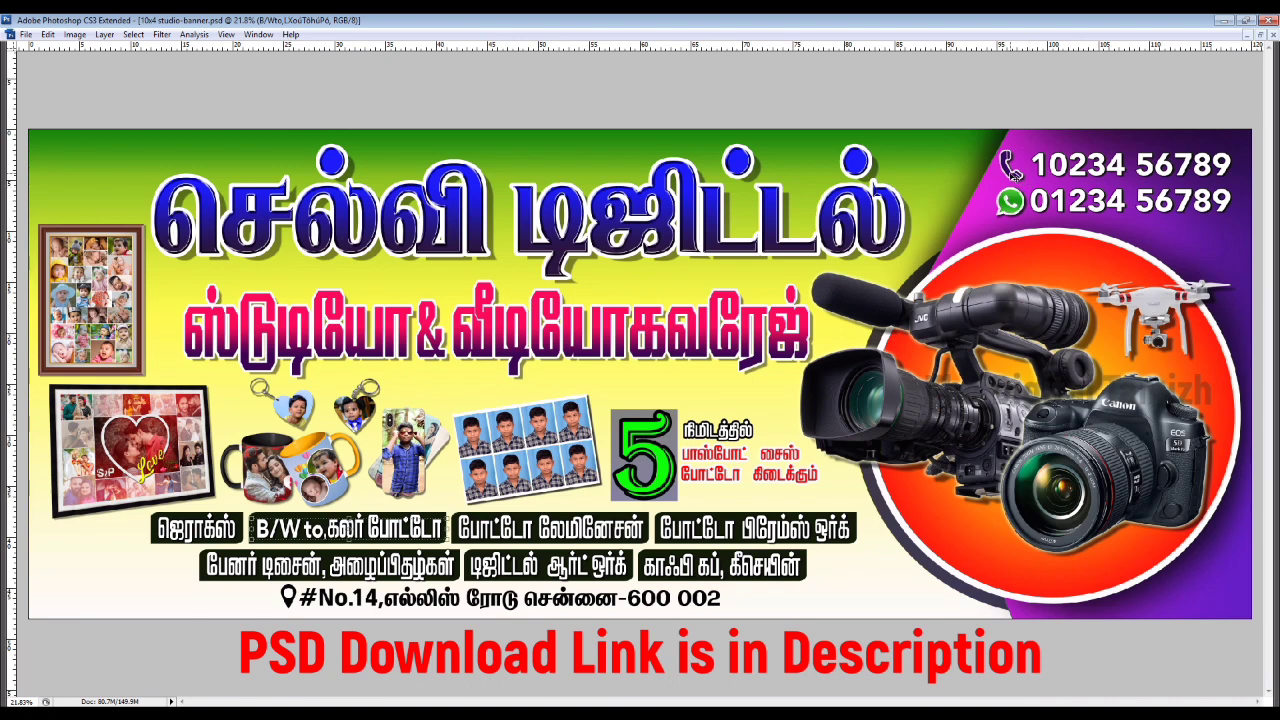
key("ctrl+alt+z")
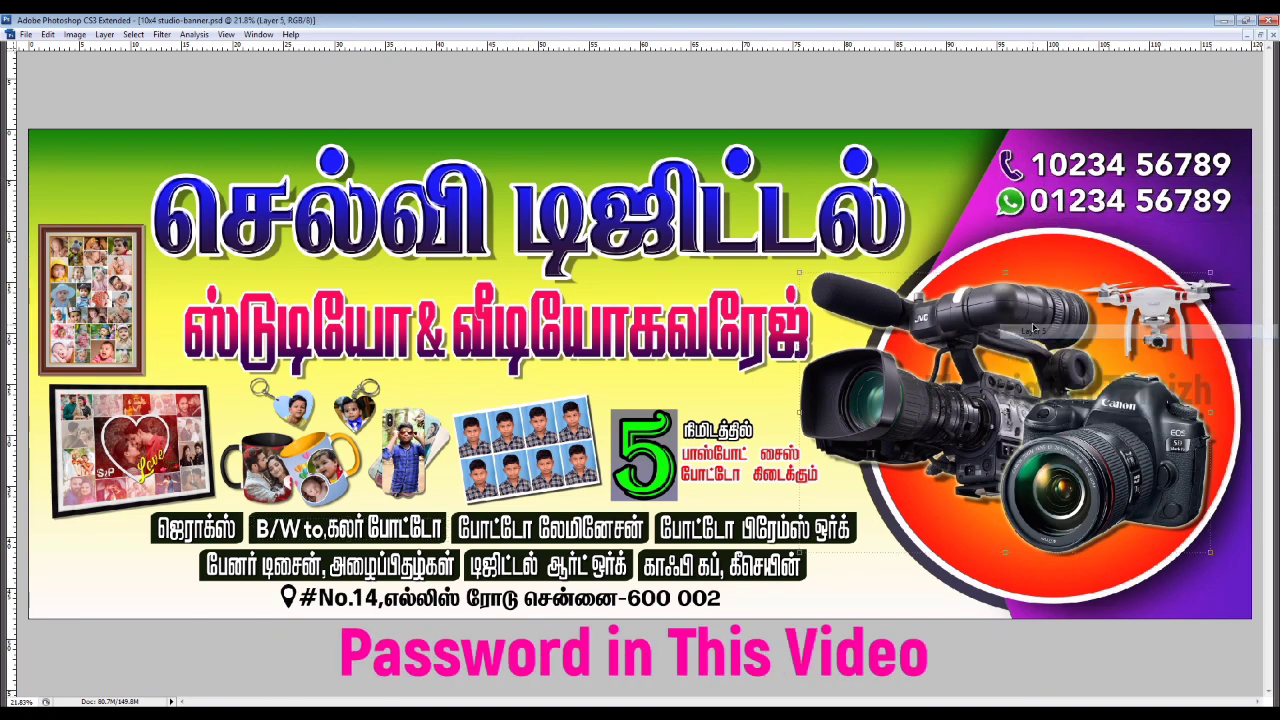
left_click_drag(1033, 330, 995, 326)
key("ctrl+z")
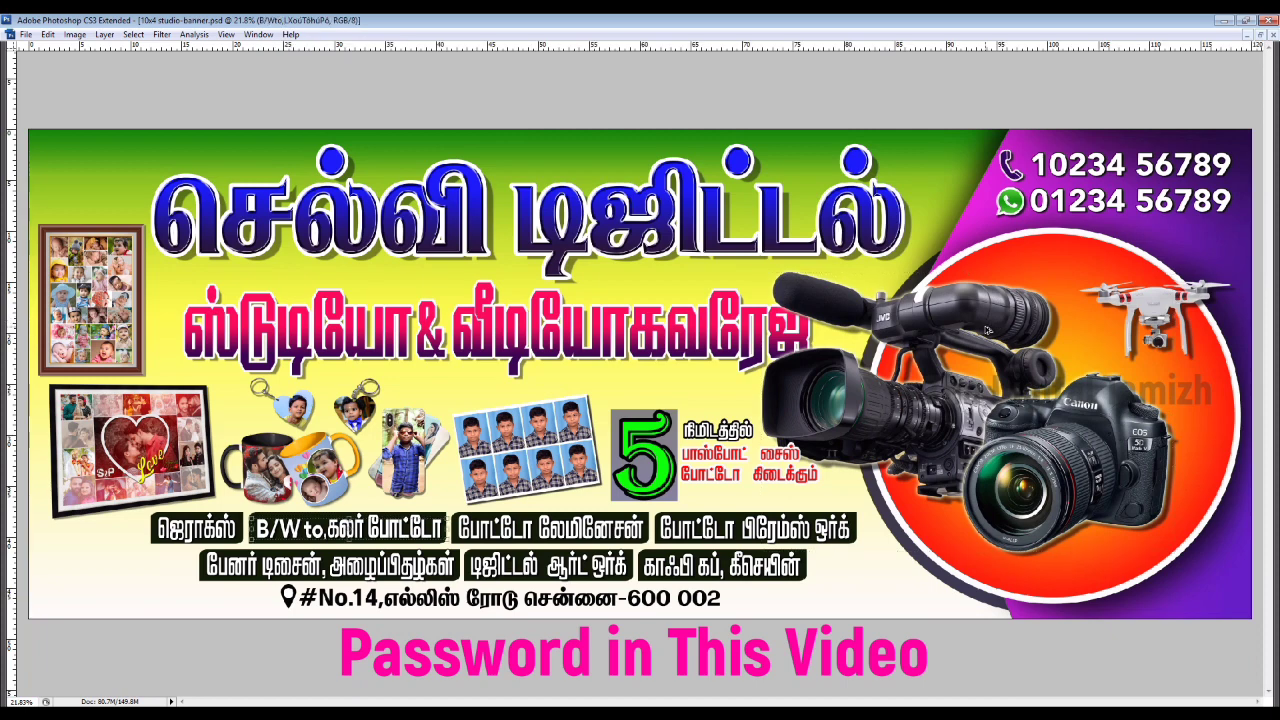
right_click(1176, 308)
left_click(1176, 308)
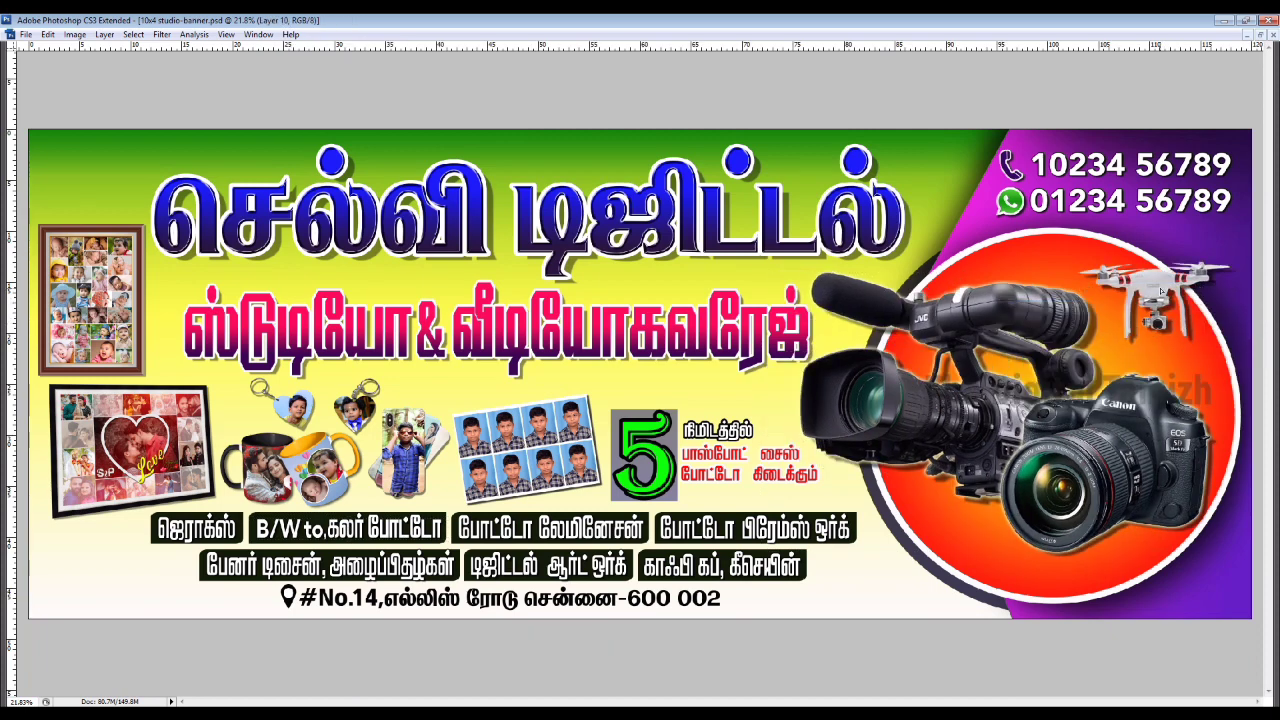
right_click(720, 425)
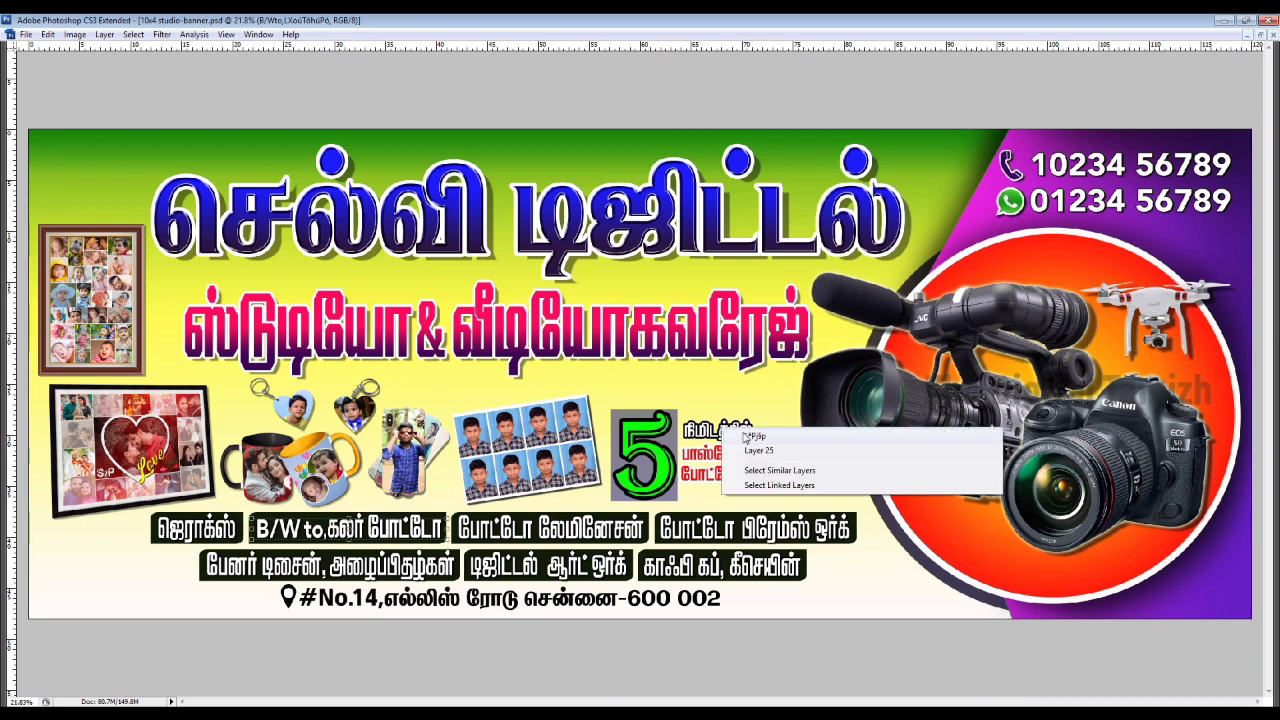
left_click(740, 432)
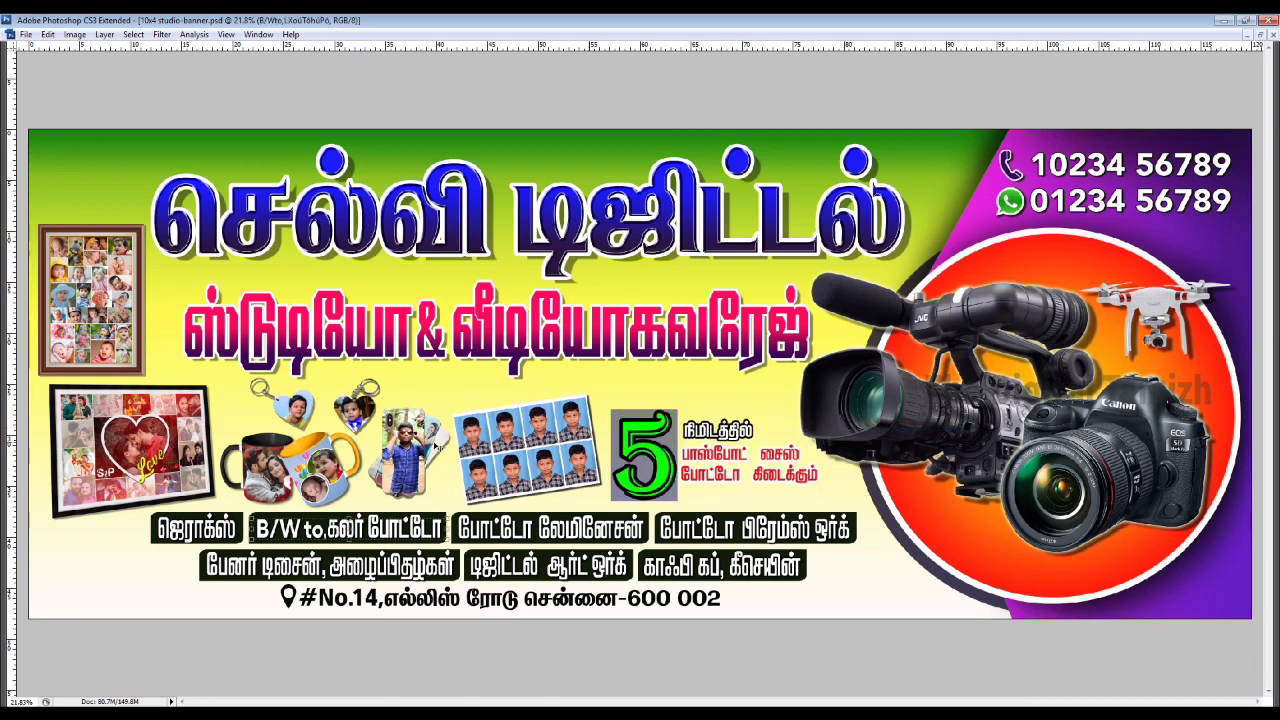
left_click_drag(310, 465, 327, 468)
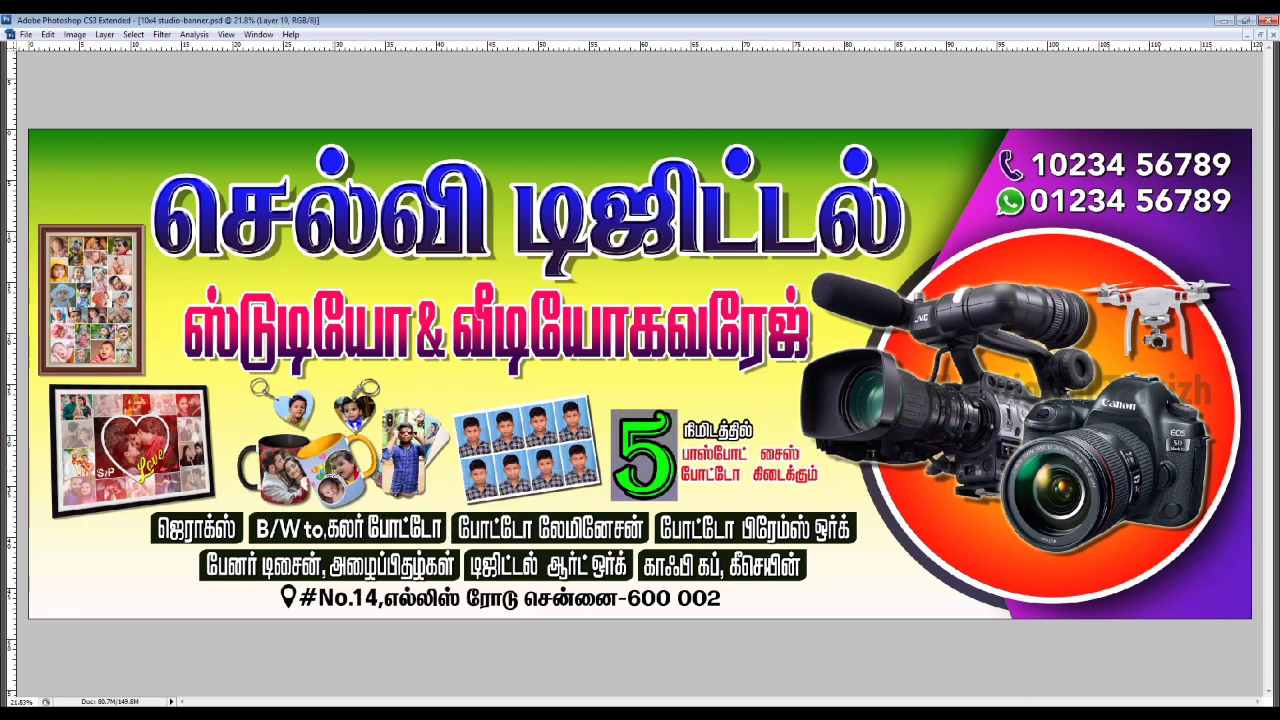
key("ctrl+z")
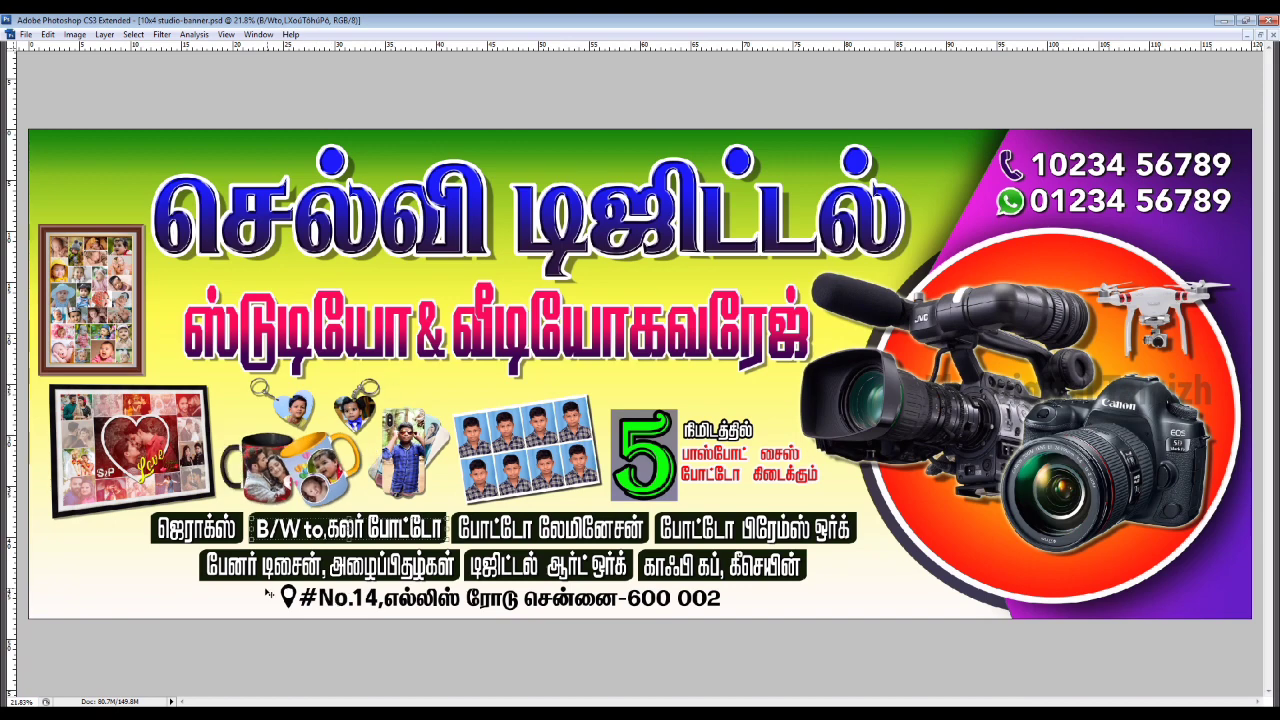
key("ctrl+alt+z")
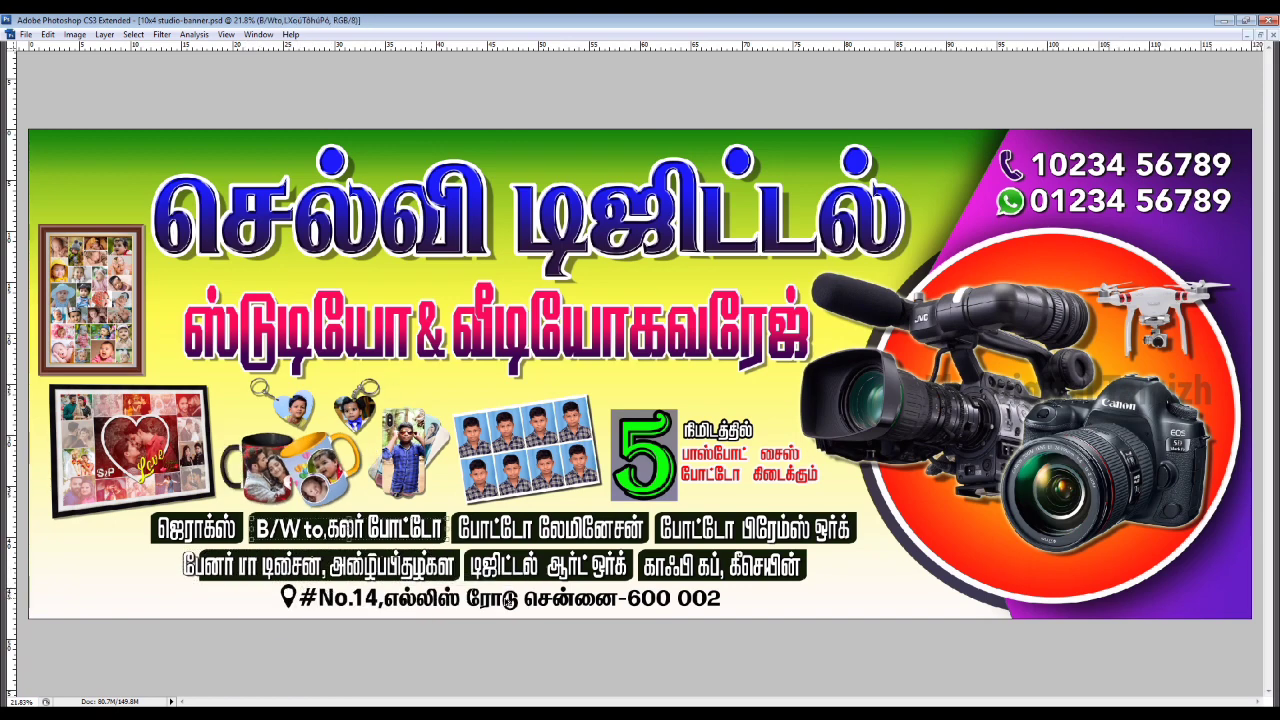
right_click(542, 578)
left_click(570, 597)
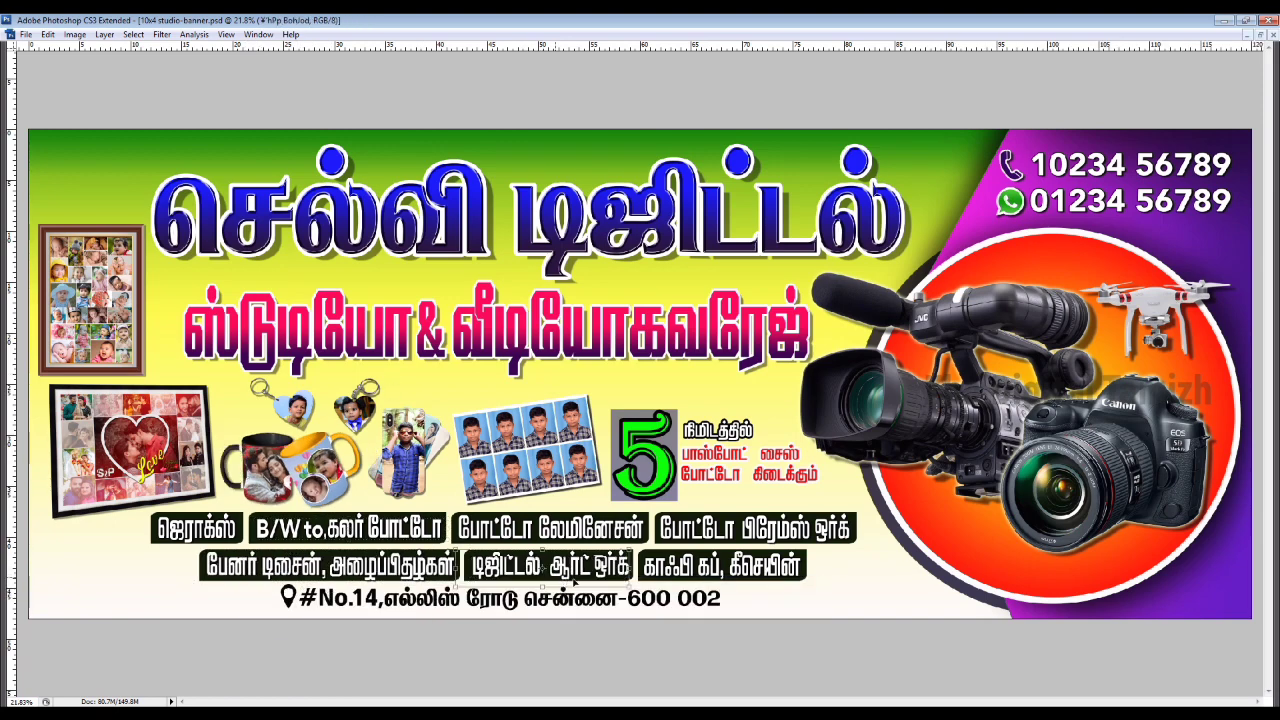
left_click_drag(585, 578, 605, 578)
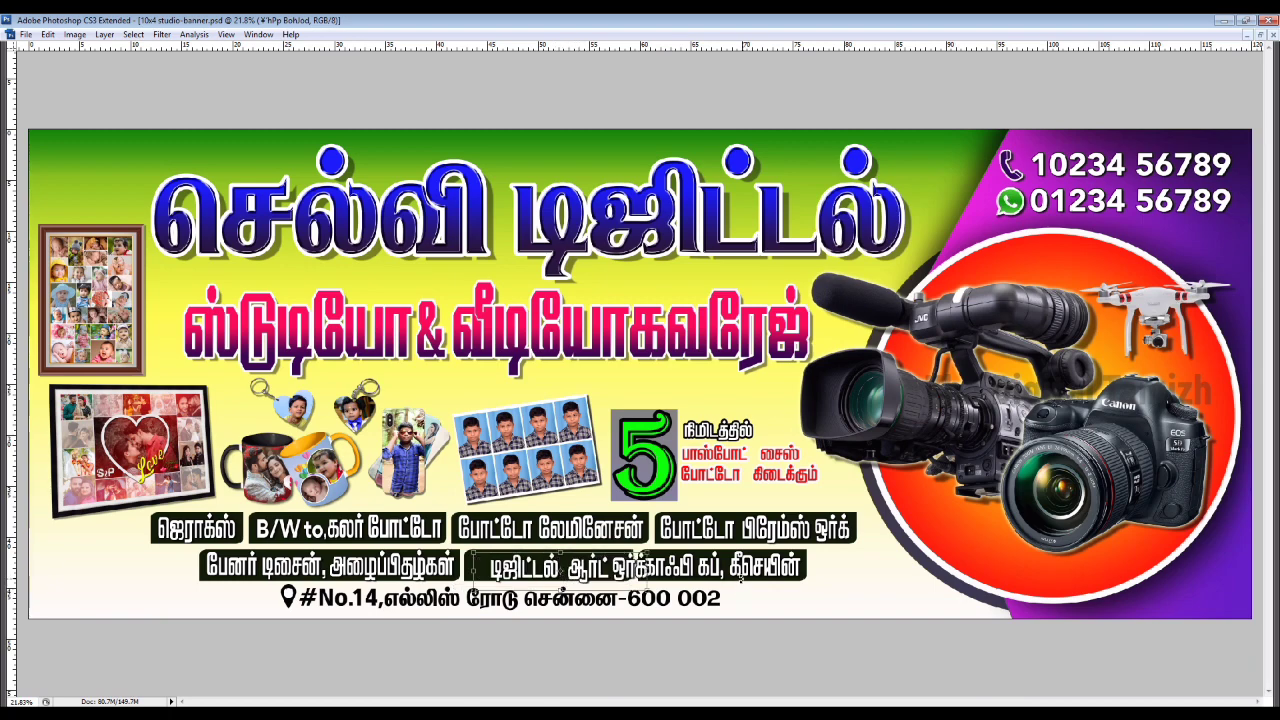
left_click_drag(720, 574, 699, 571)
right_click(743, 578)
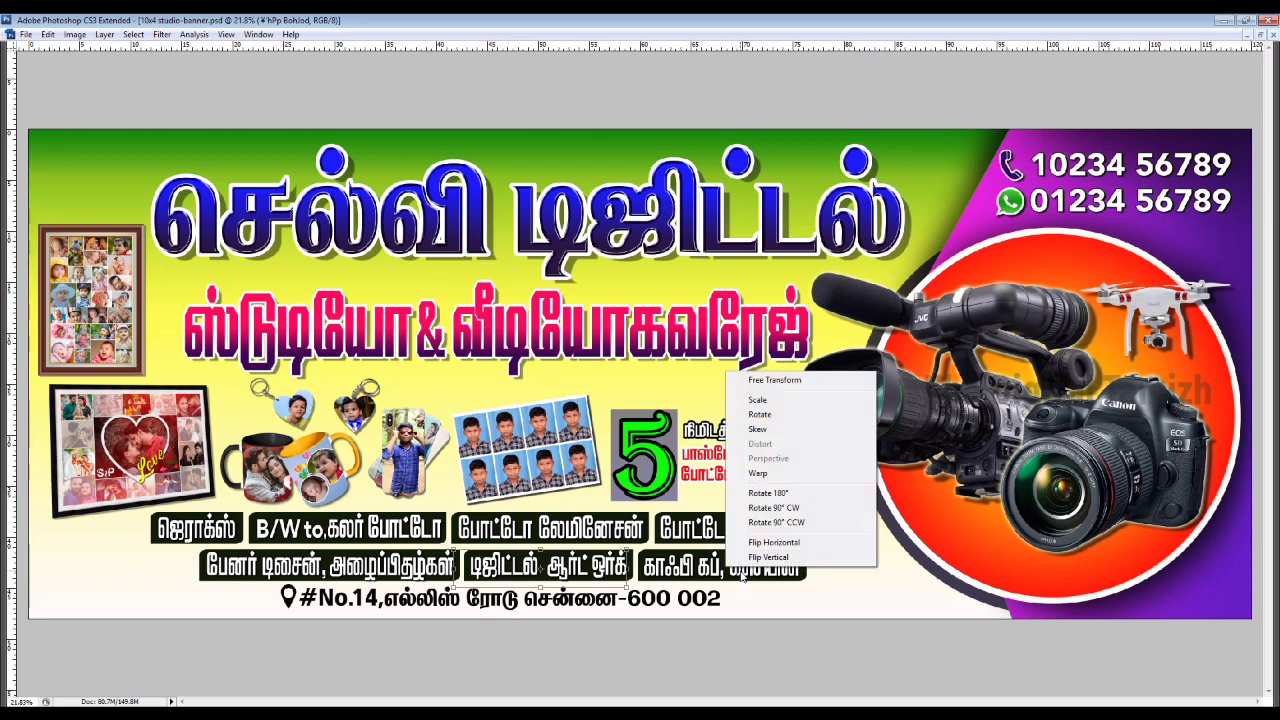
left_click(743, 577)
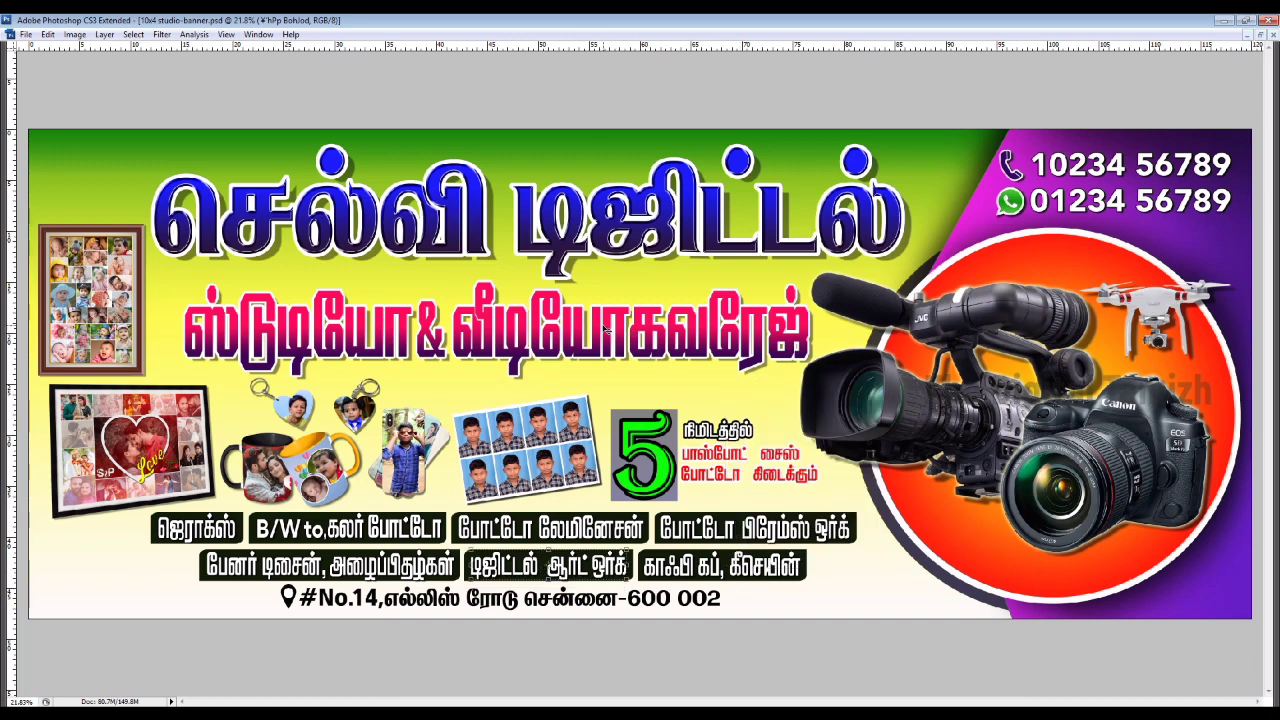
Step: Bring the billboard mockup image to the front, then open the Windows Start menu
left_click(487, 252)
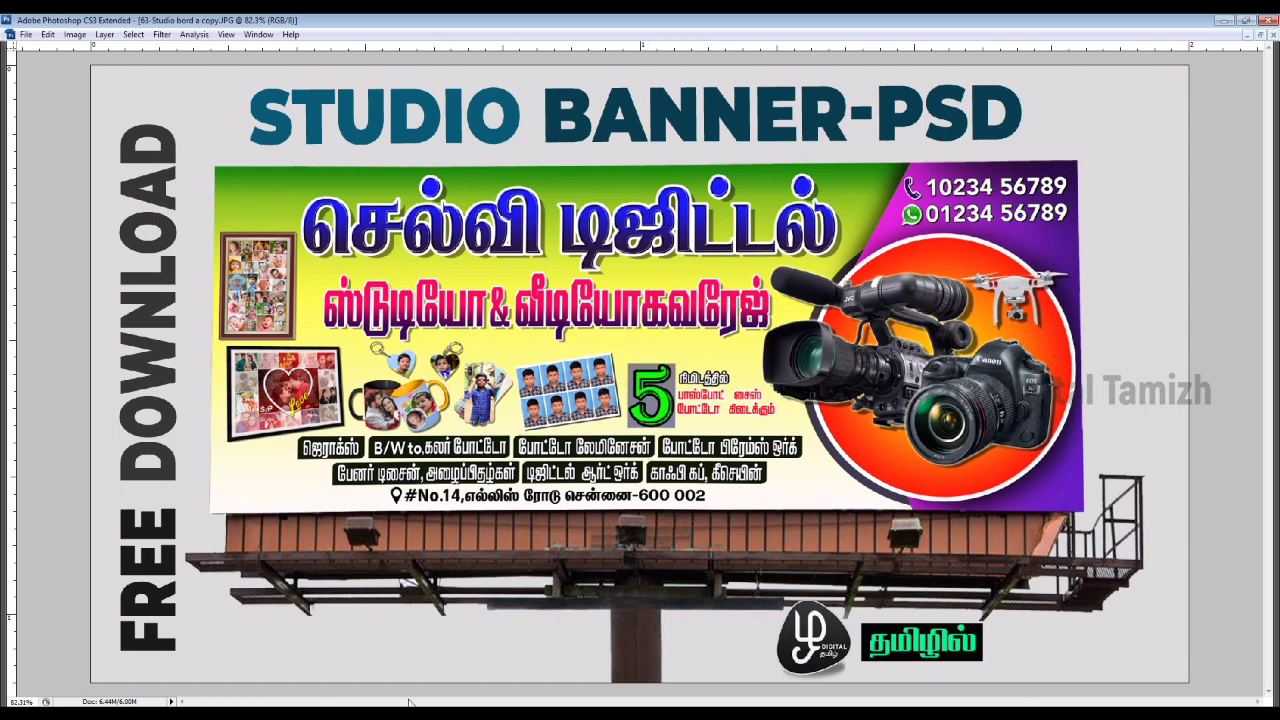
key("super")
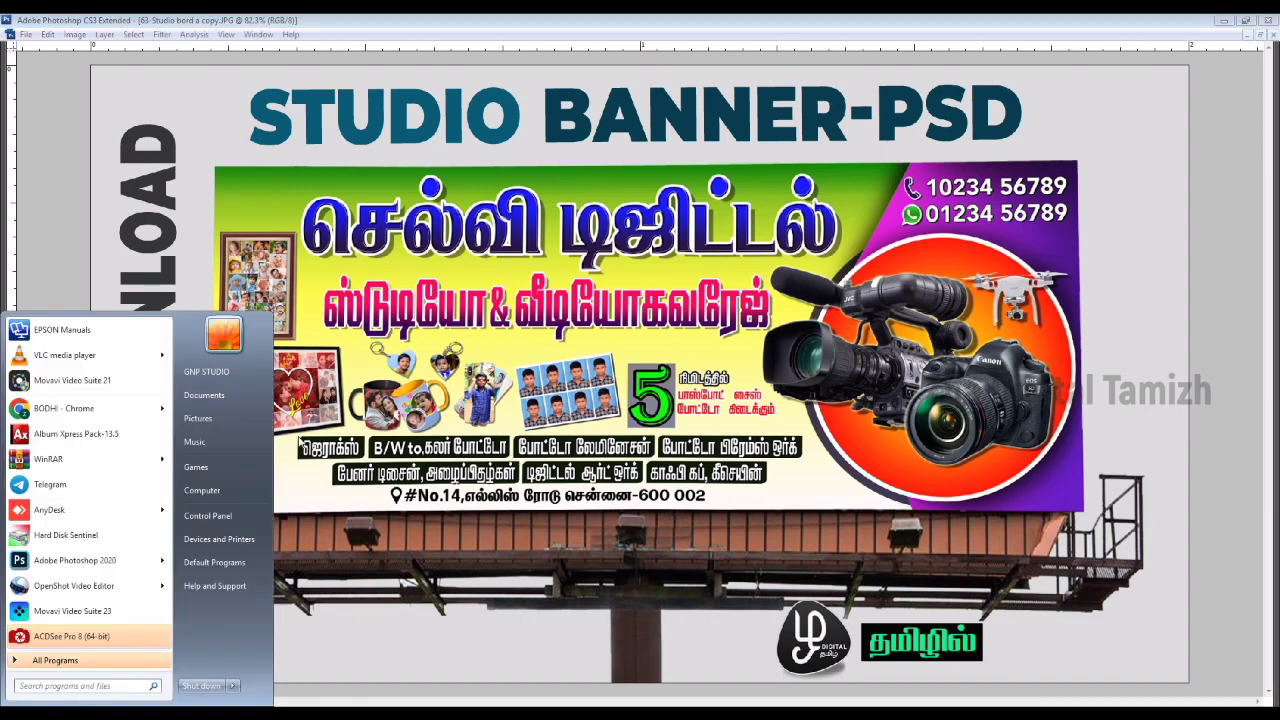
Step: Go to Downloads via Computer and select the 63-Studio banner Design psd 2023 archive
left_click(235, 492)
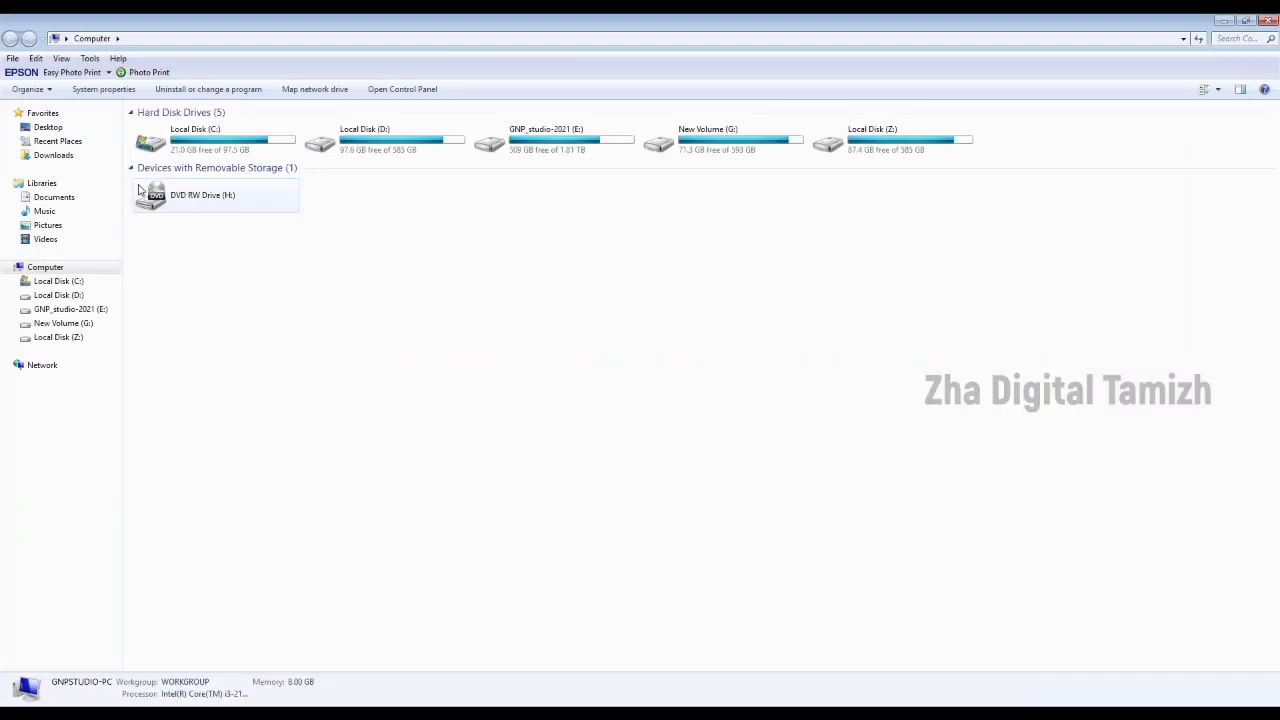
left_click(56, 156)
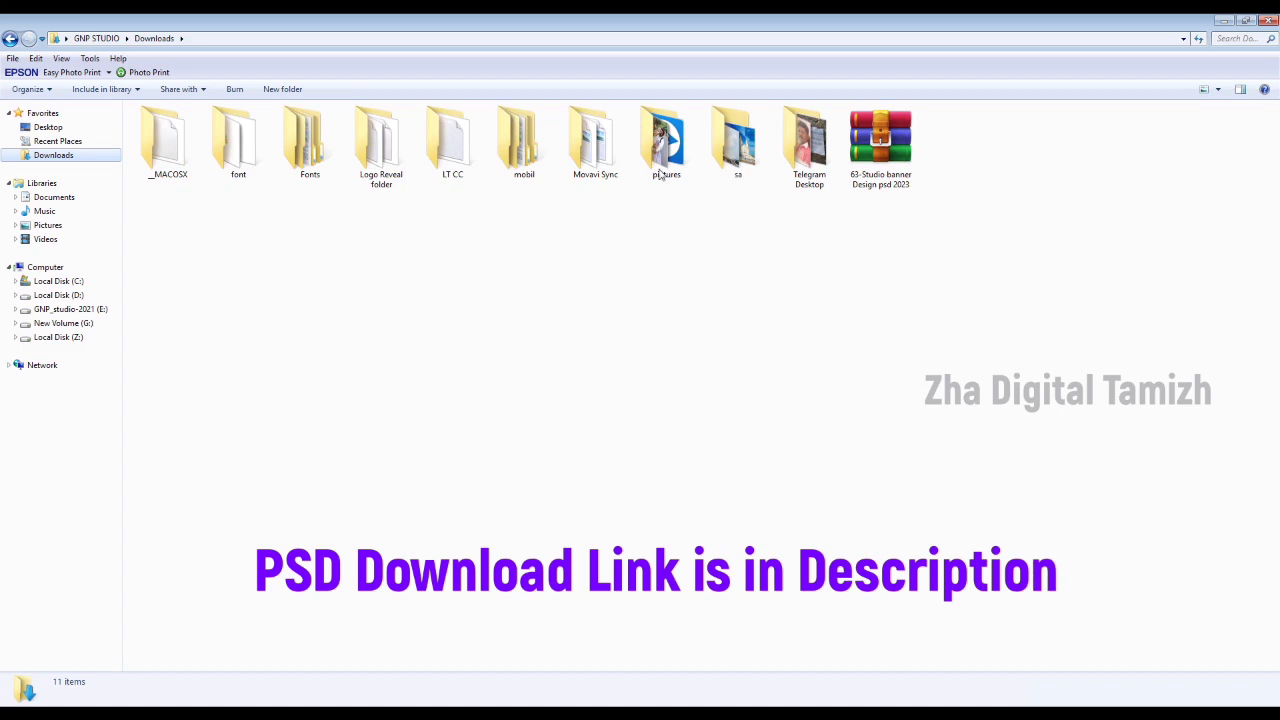
left_click(899, 182)
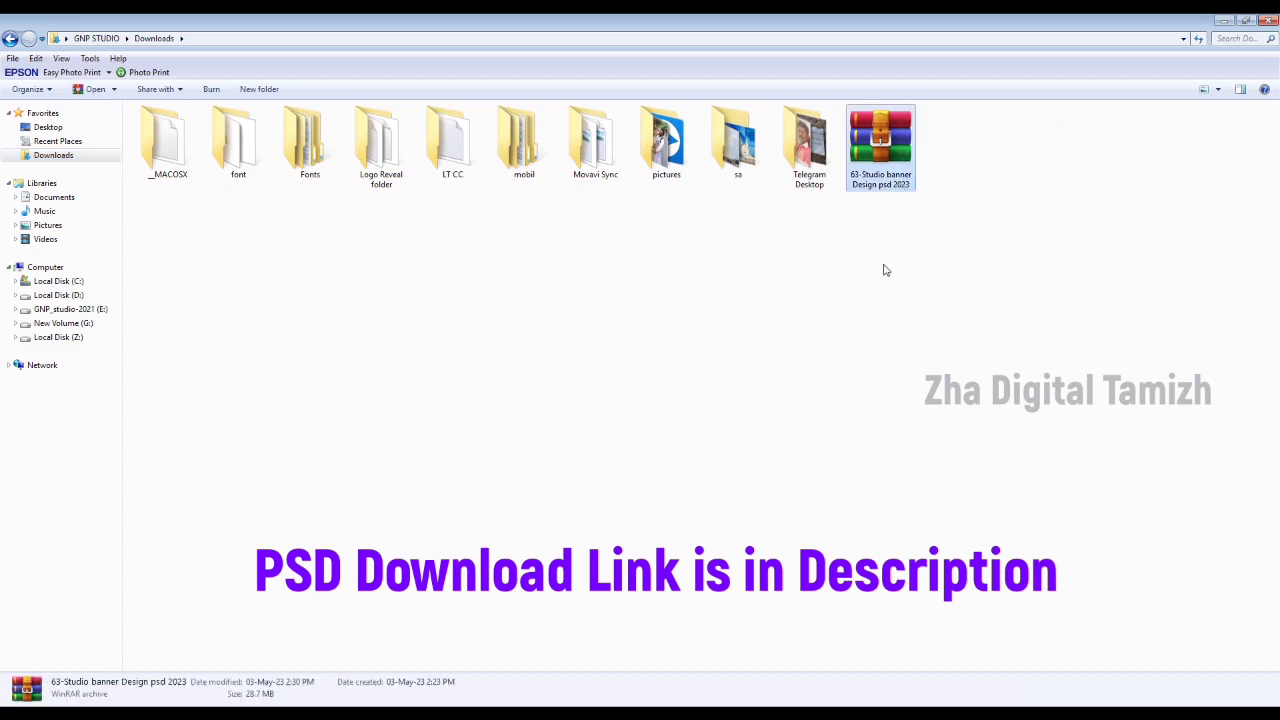
Step: Refresh the Downloads folder twice, then reselect and drag the banner archive
right_click(737, 336)
left_click(789, 395)
right_click(704, 342)
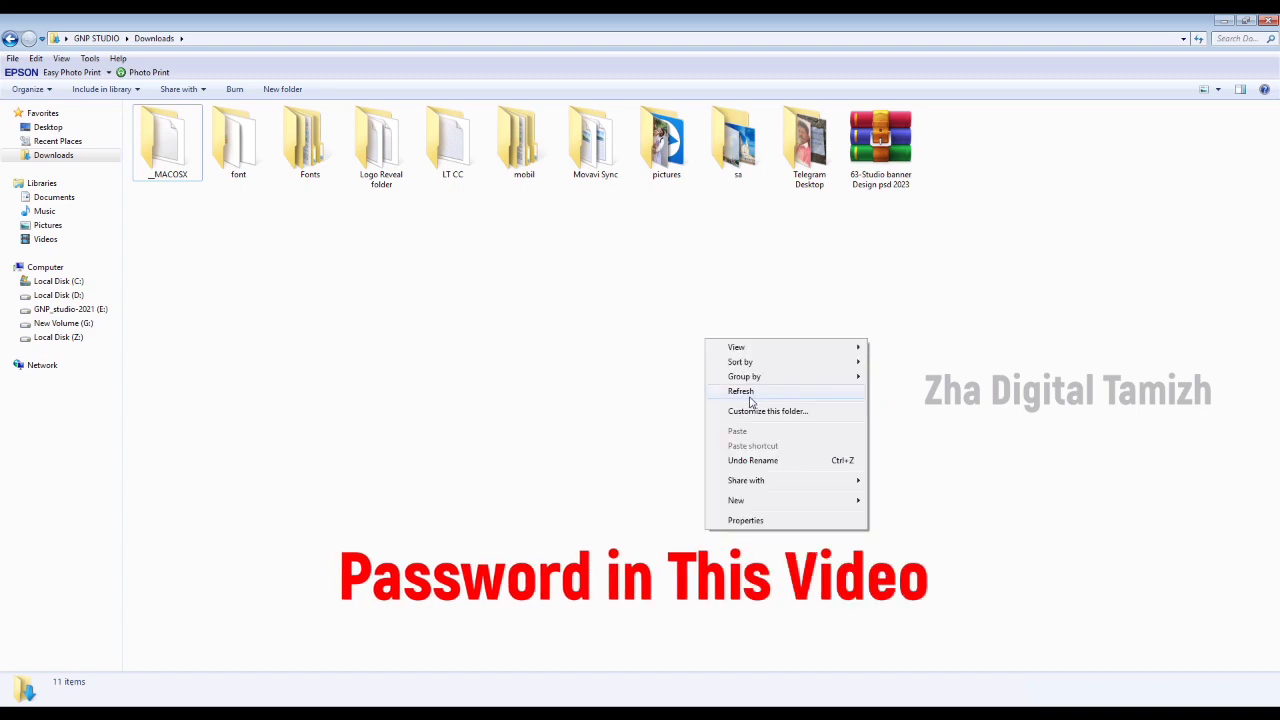
left_click(752, 398)
left_click(878, 174)
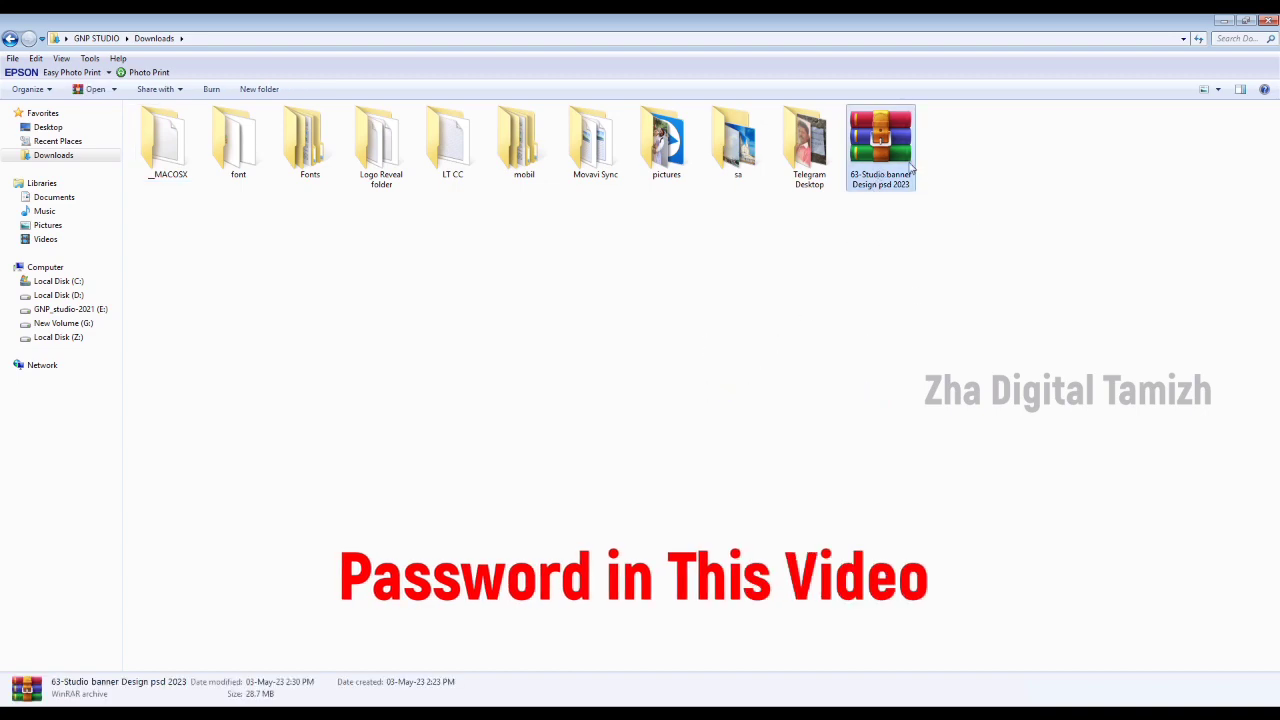
left_click_drag(880, 150, 640, 409)
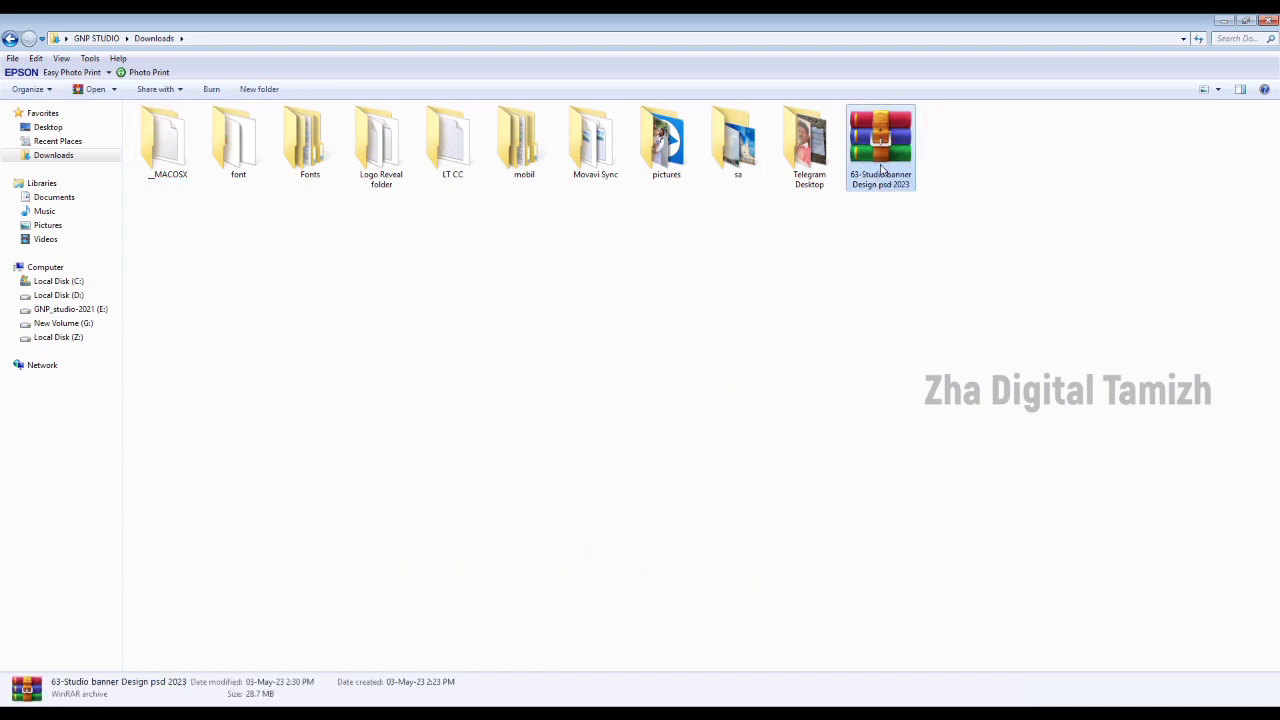
left_click_drag(881, 170, 701, 361)
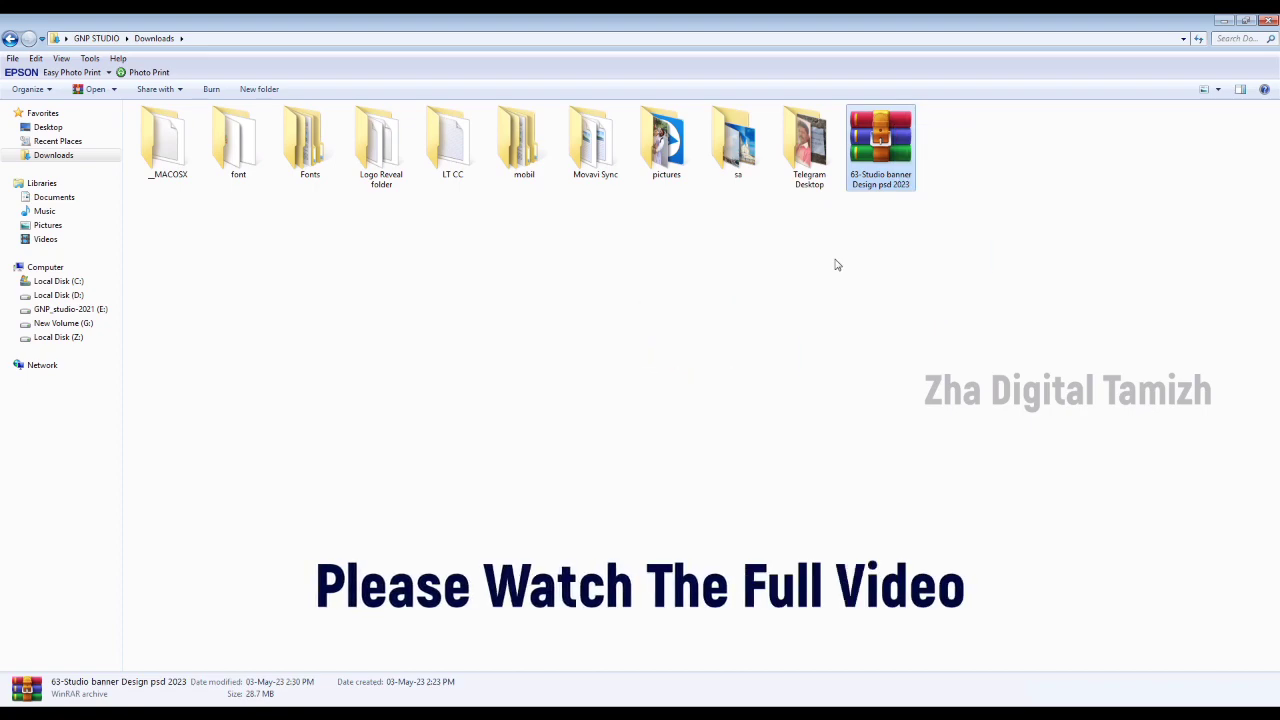
Step: Extract the 63-Studio banner Design psd 2023 archive here, supplying the archive password
right_click(879, 151)
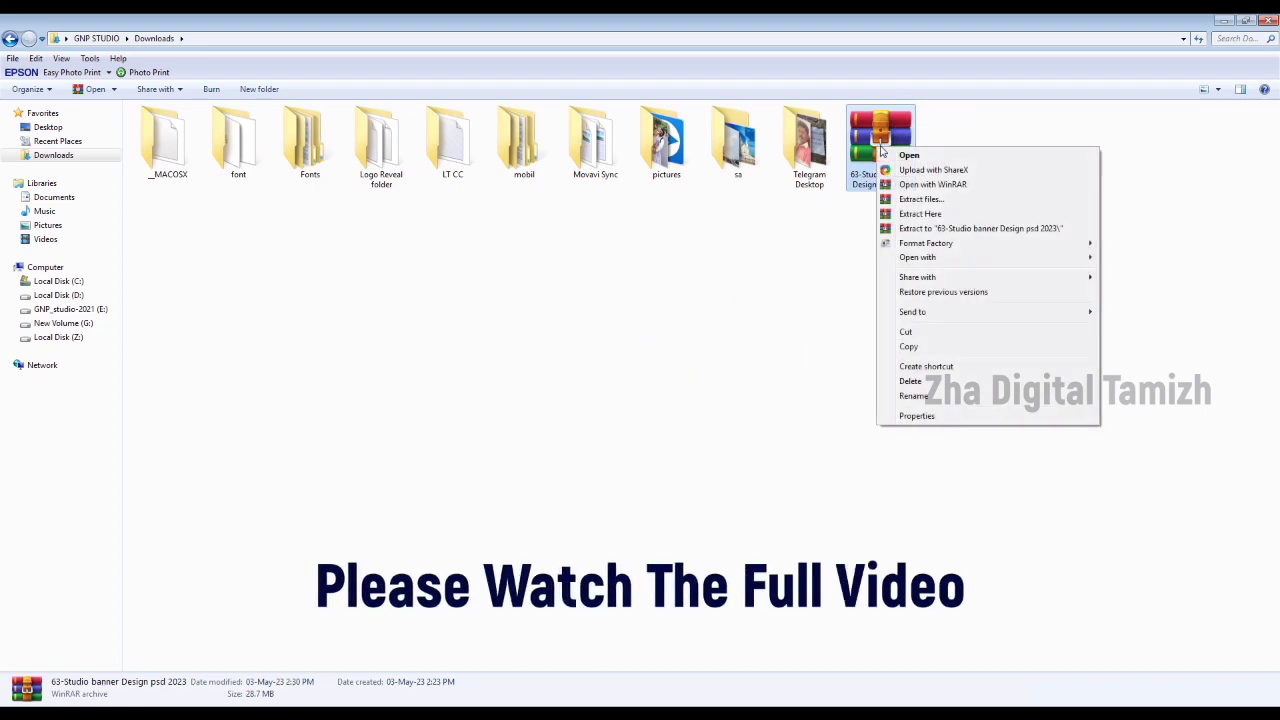
left_click(946, 217)
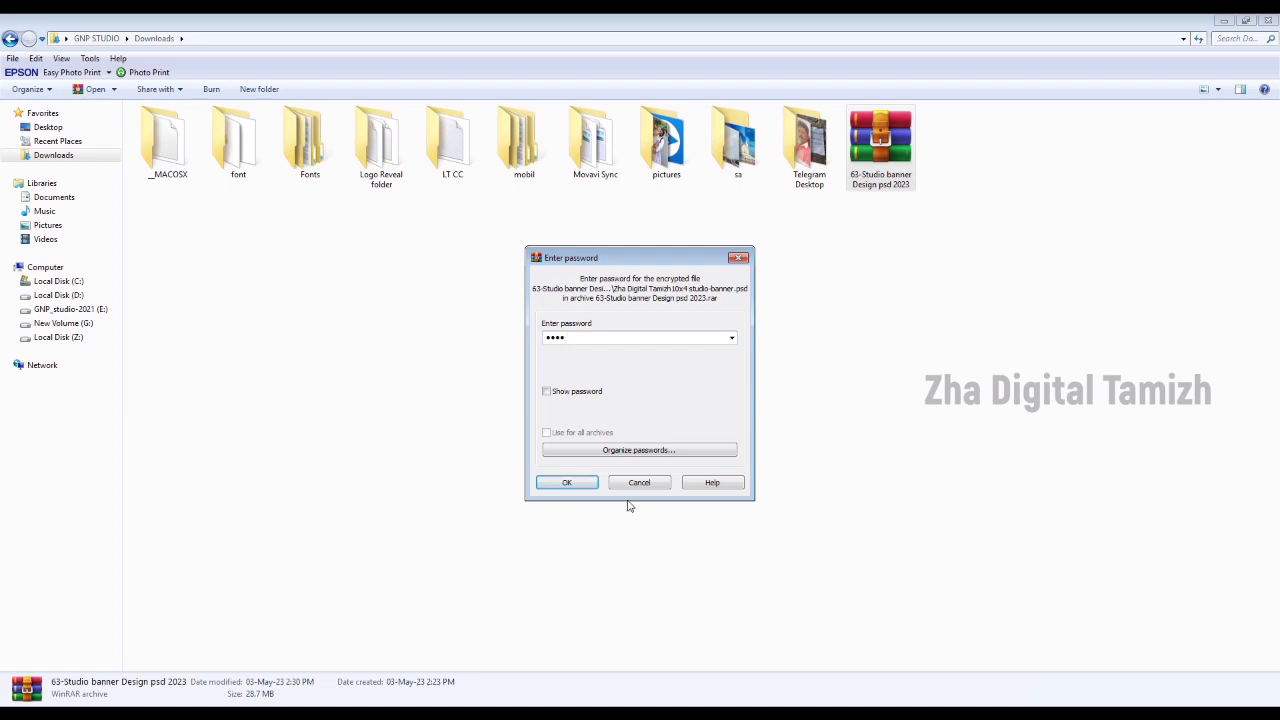
left_click(567, 485)
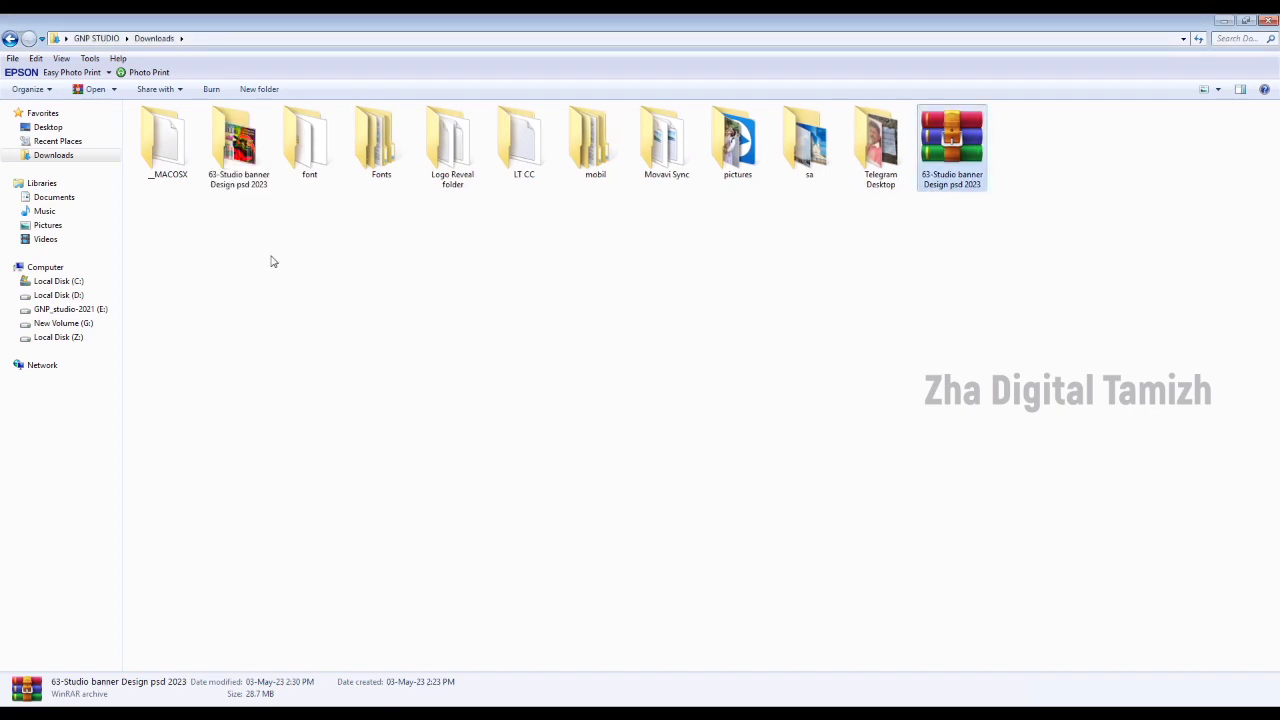
Step: Drag the Zha Digital Tamizh10x4 studio-banner PSD from the extracted folder into Photoshop
double_click(236, 160)
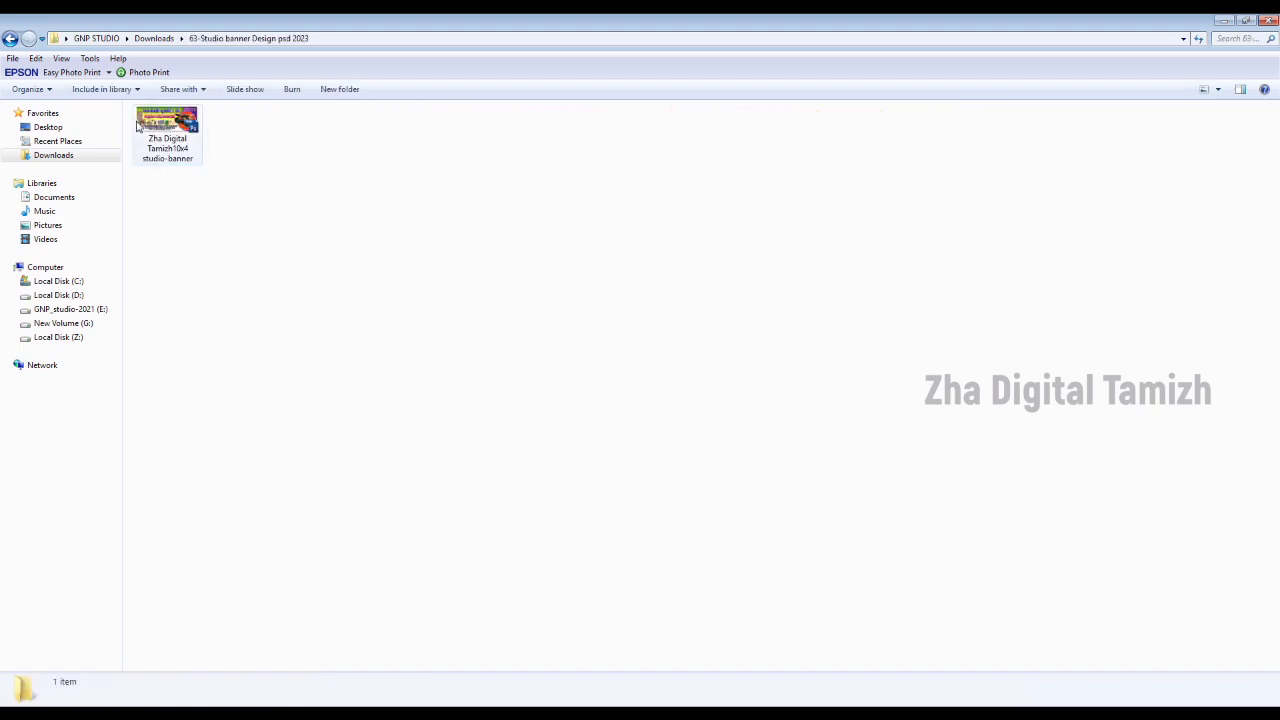
left_click_drag(150, 122, 288, 466)
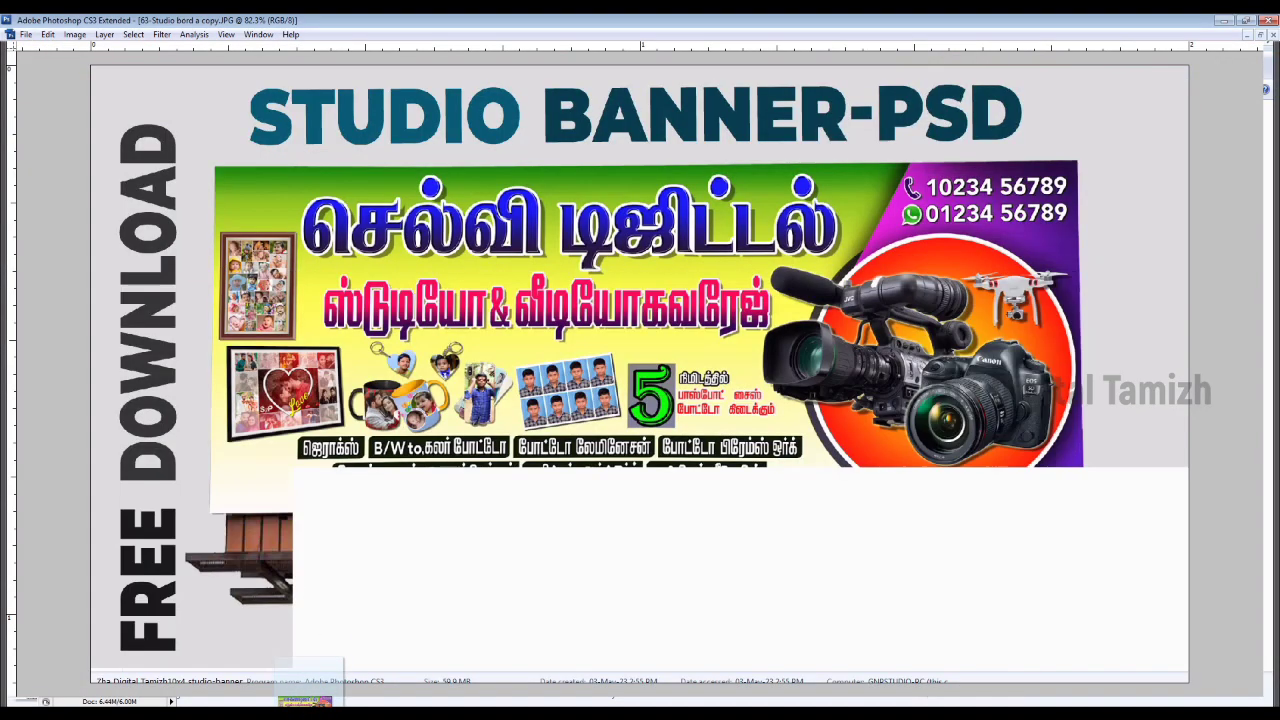
left_click_drag(310, 593, 385, 509)
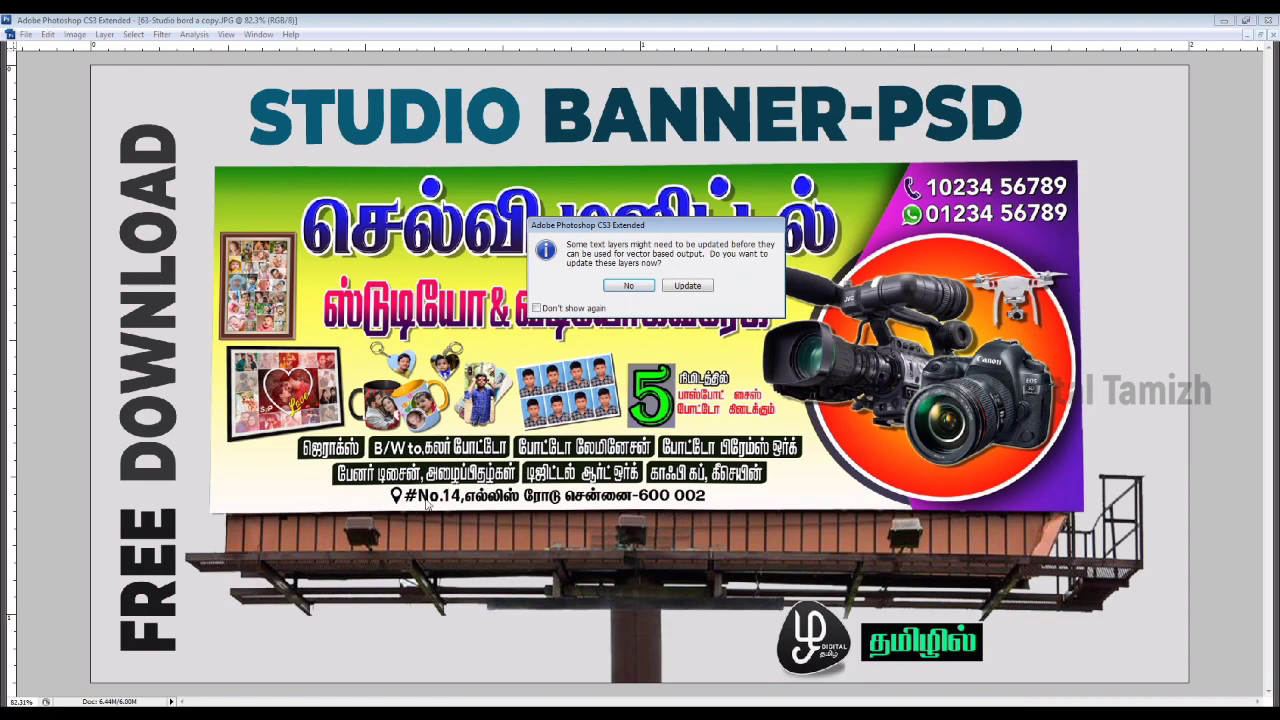
Step: Update the banner's text layers, fit it to the window, and show and reposition Layers
left_click(629, 287)
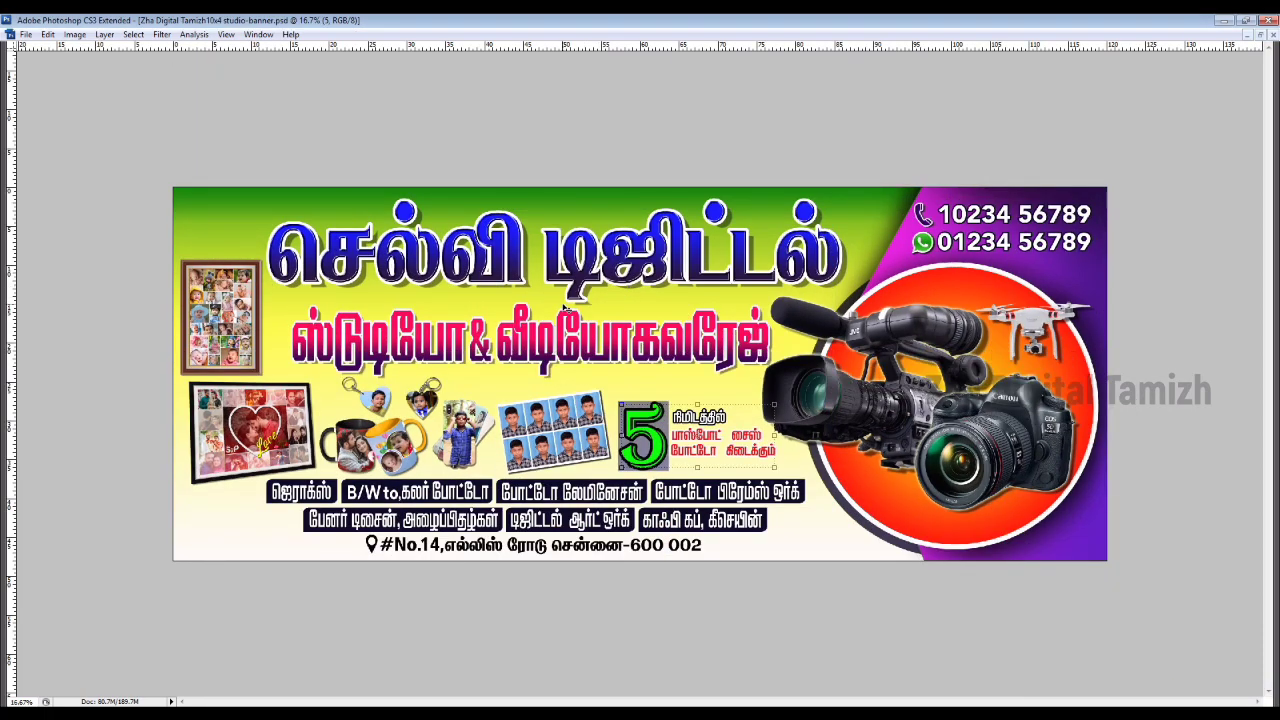
key("ctrl+0")
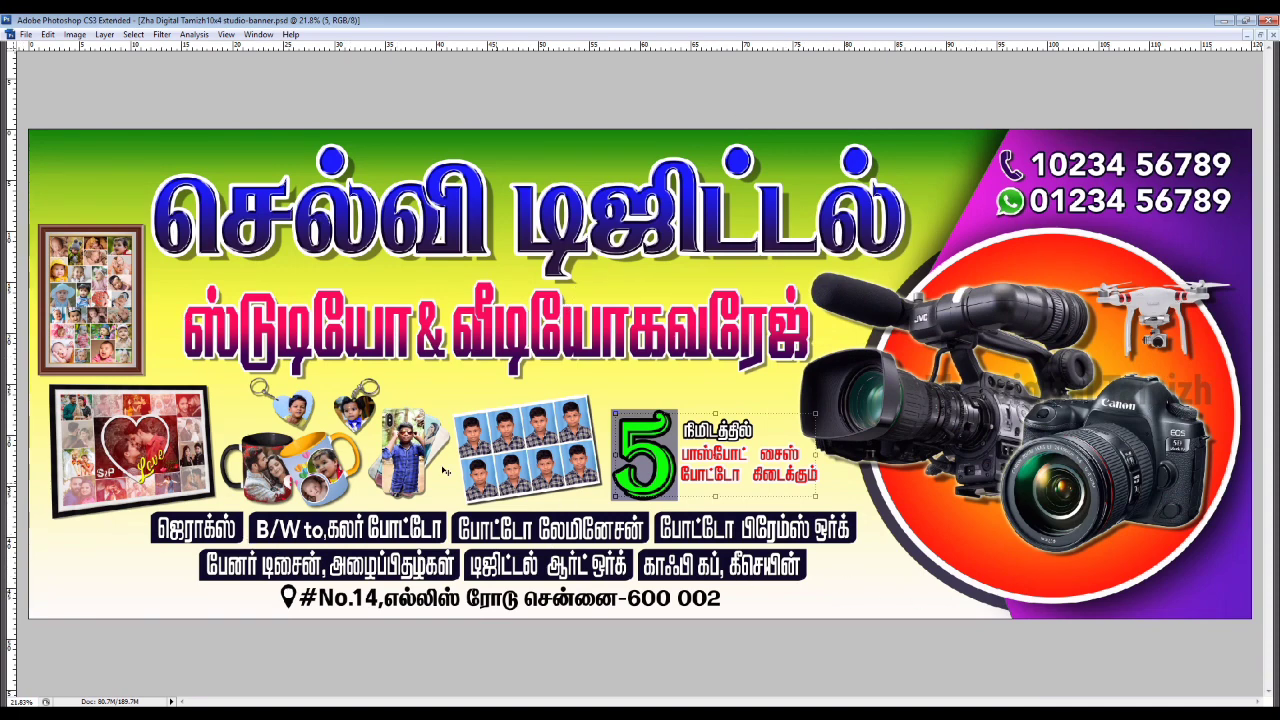
key("F7")
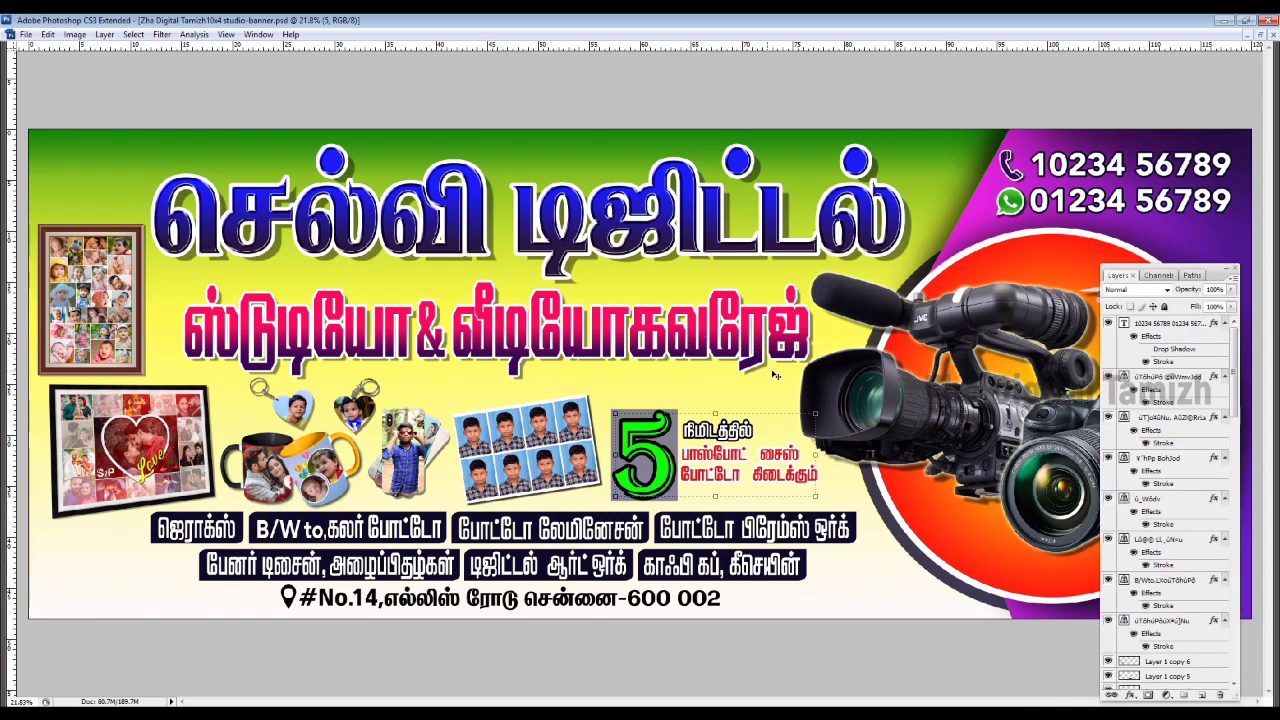
mouse_move(1215, 278)
left_mouse_down()
mouse_move(1190, 143)
mouse_move(1187, 164)
left_mouse_up()
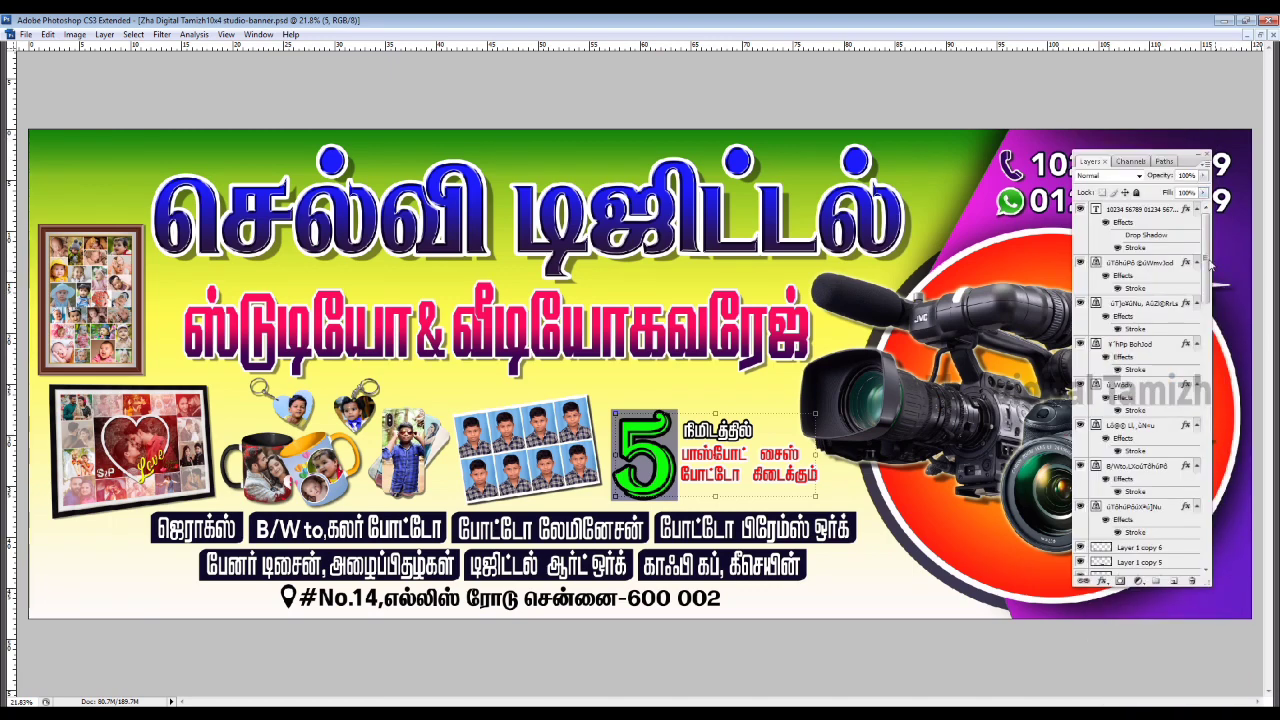
left_click_drag(1204, 250, 1197, 524)
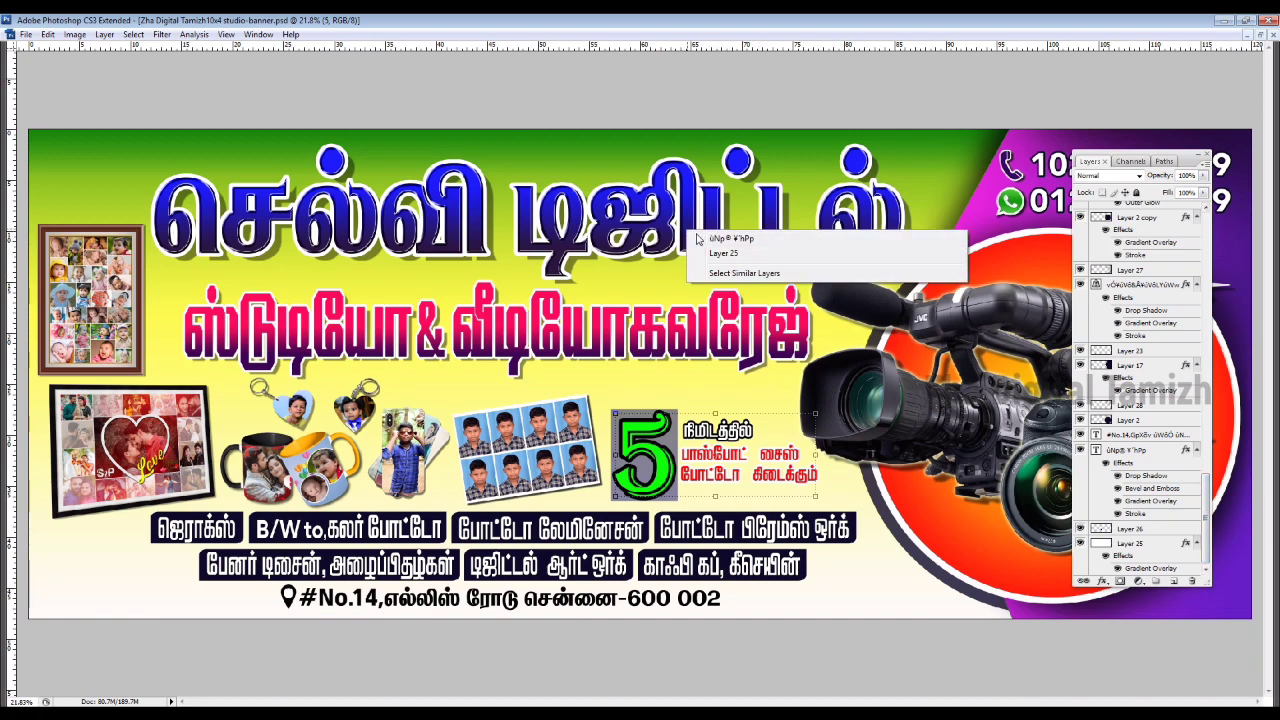
Step: Set the title Gradient Overlay's right blue stop to purple ce07f9
right_click(718, 236)
left_click(780, 238)
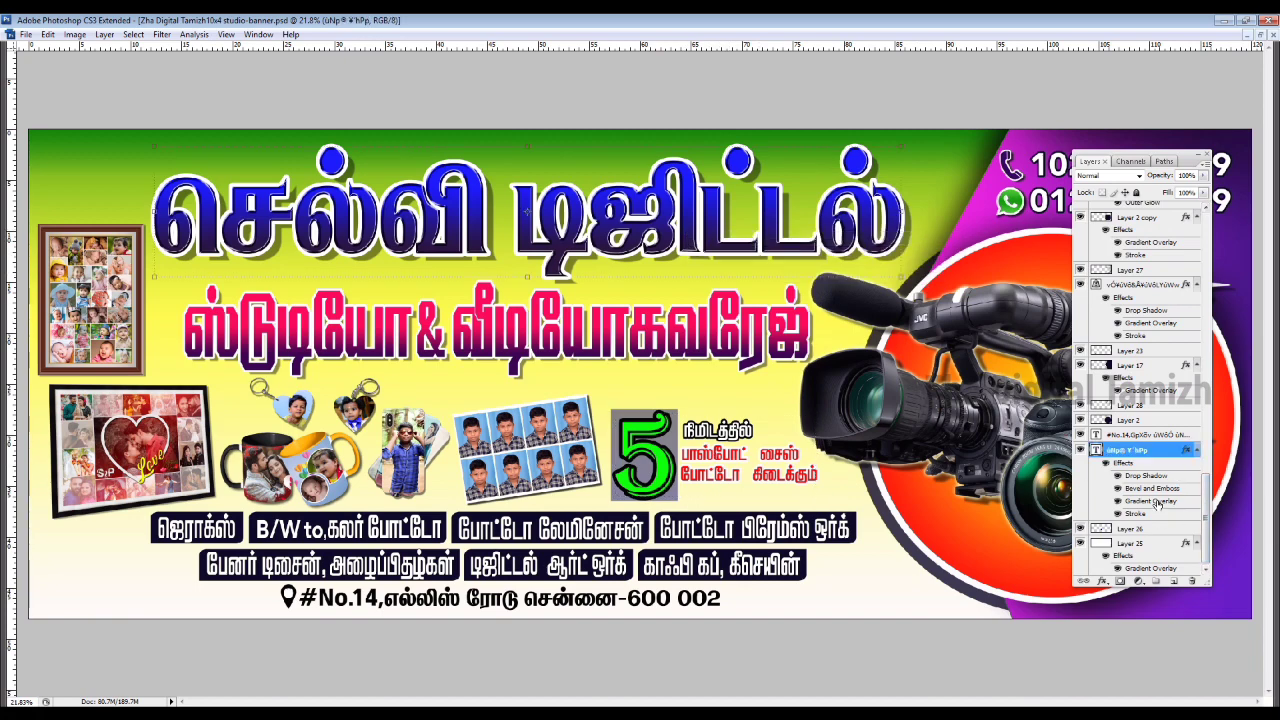
double_click(1152, 501)
left_click(1040, 209)
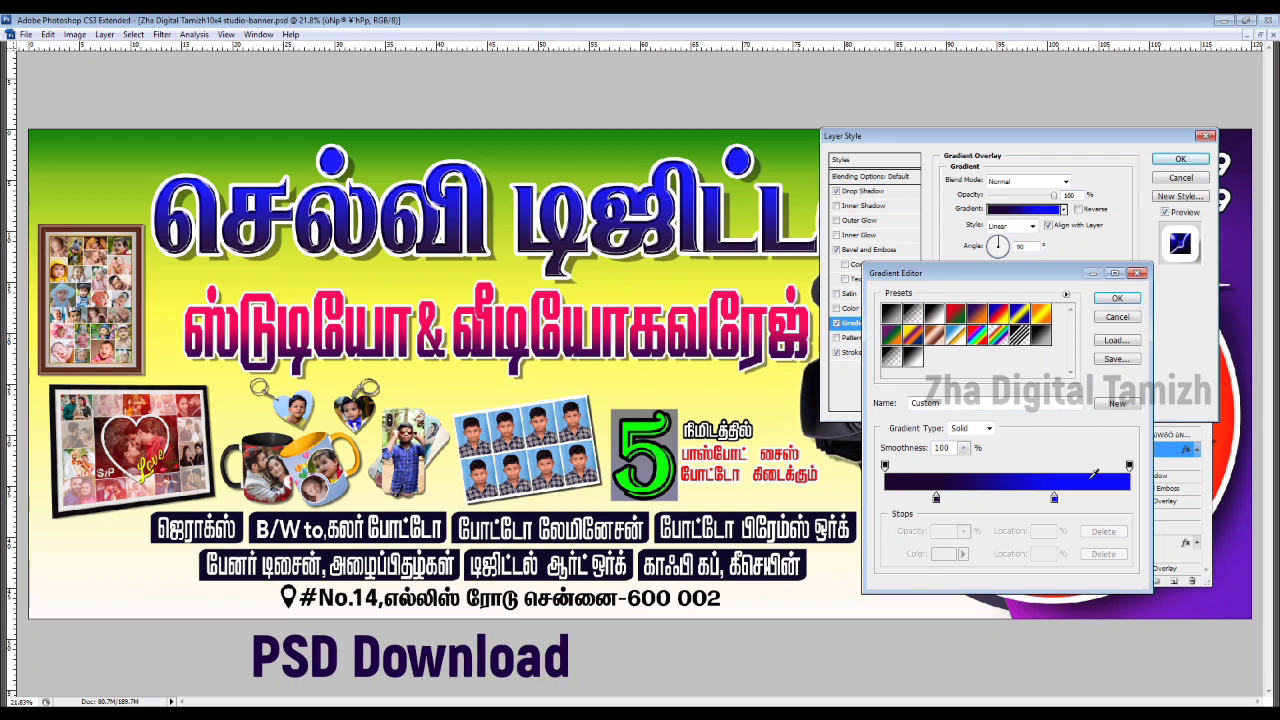
left_click(1054, 497)
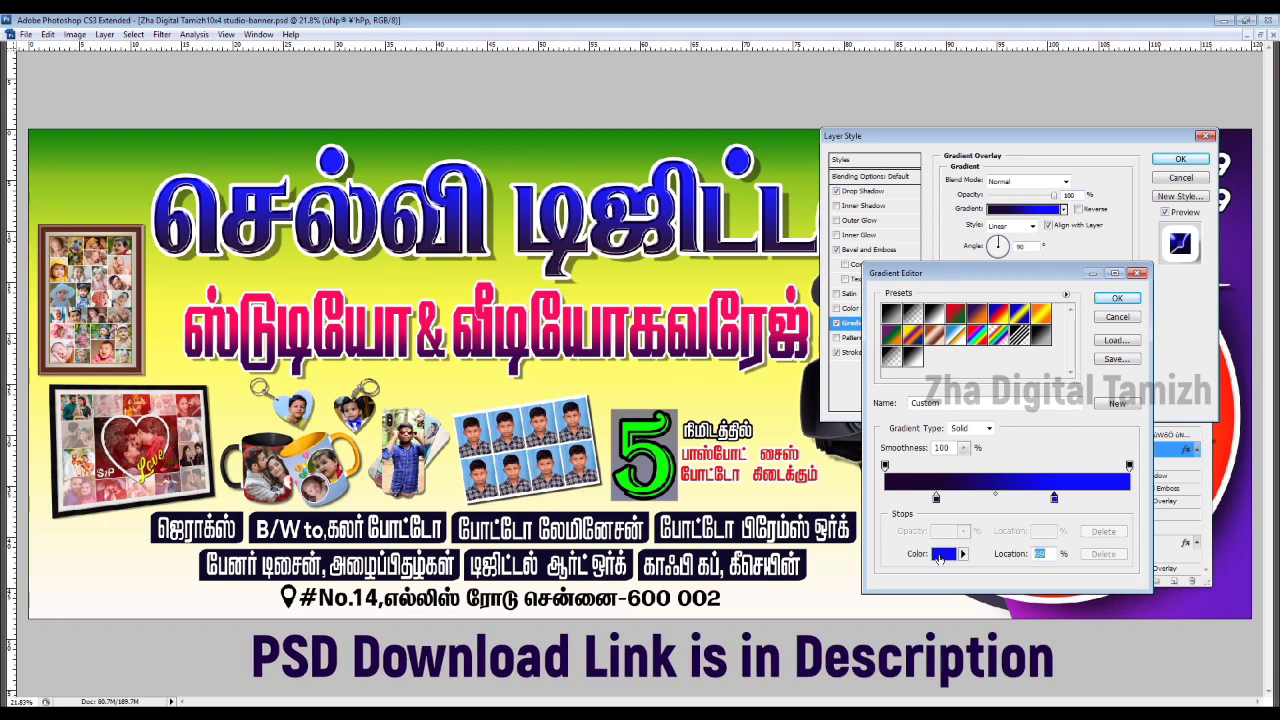
left_click(940, 556)
left_click(1009, 281)
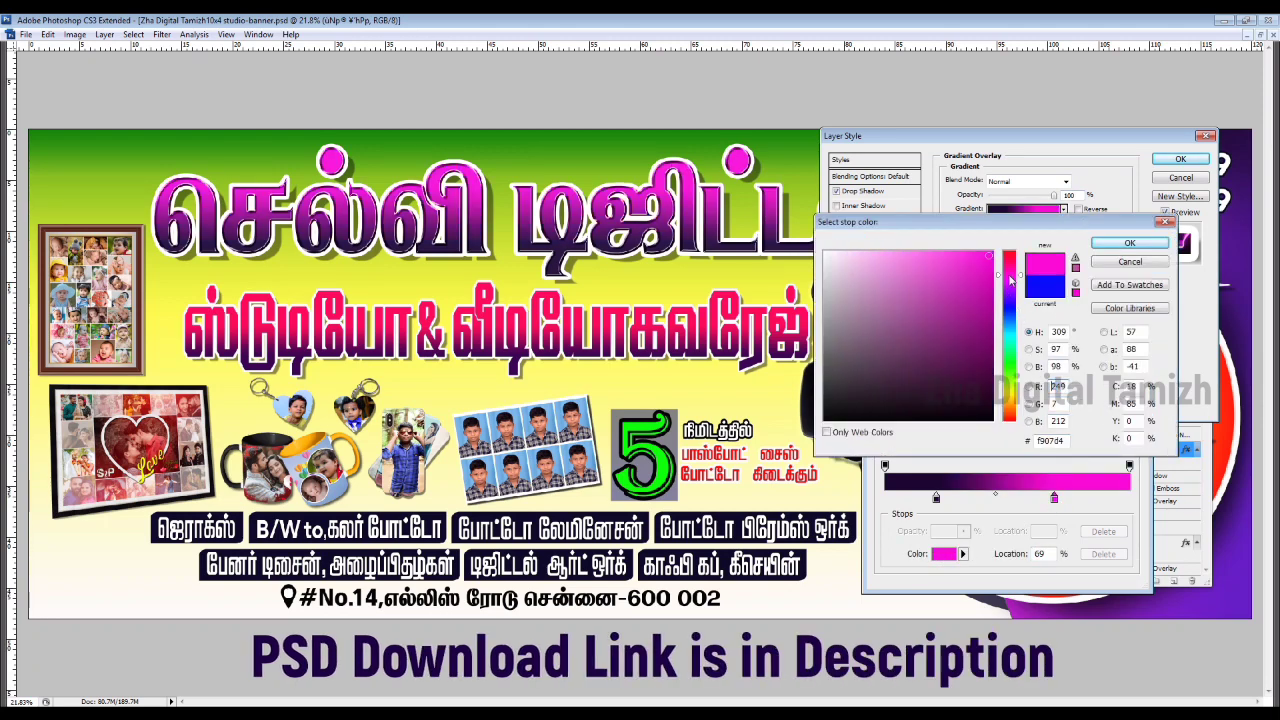
mouse_move(1007, 318)
left_mouse_down()
mouse_move(1006, 422)
mouse_move(1012, 289)
left_mouse_up()
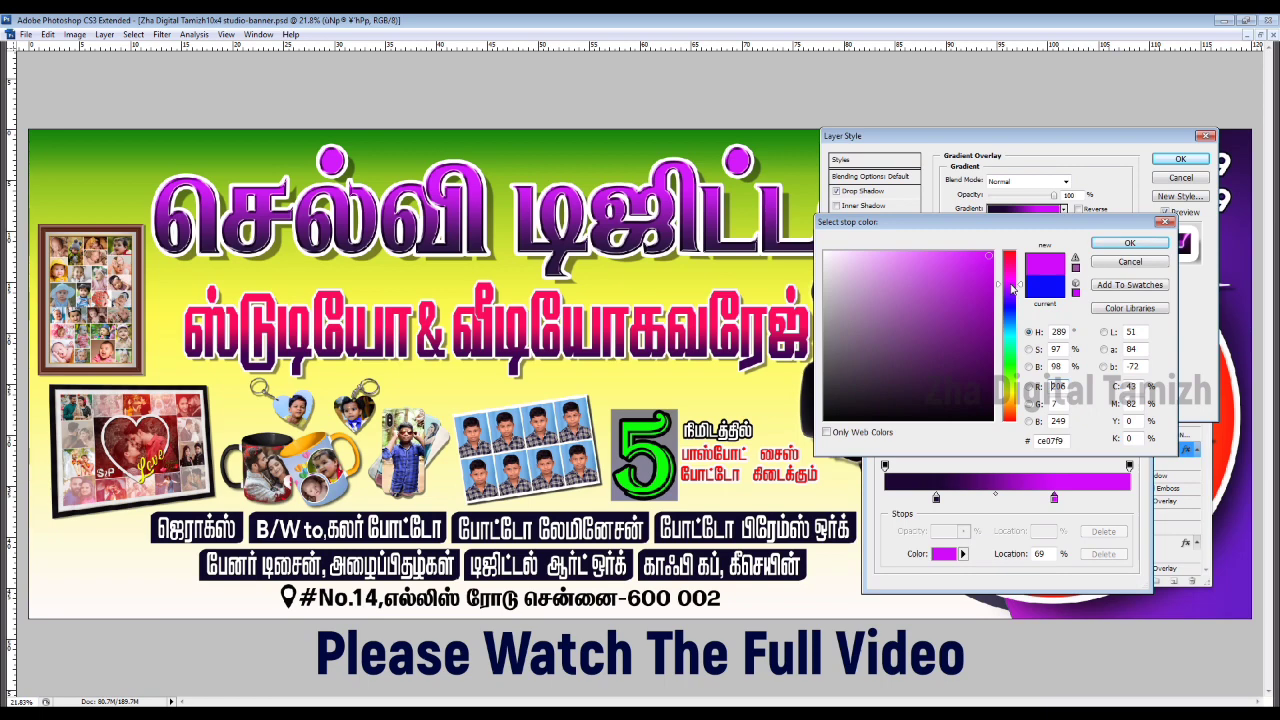
key("Return")
key("Return")
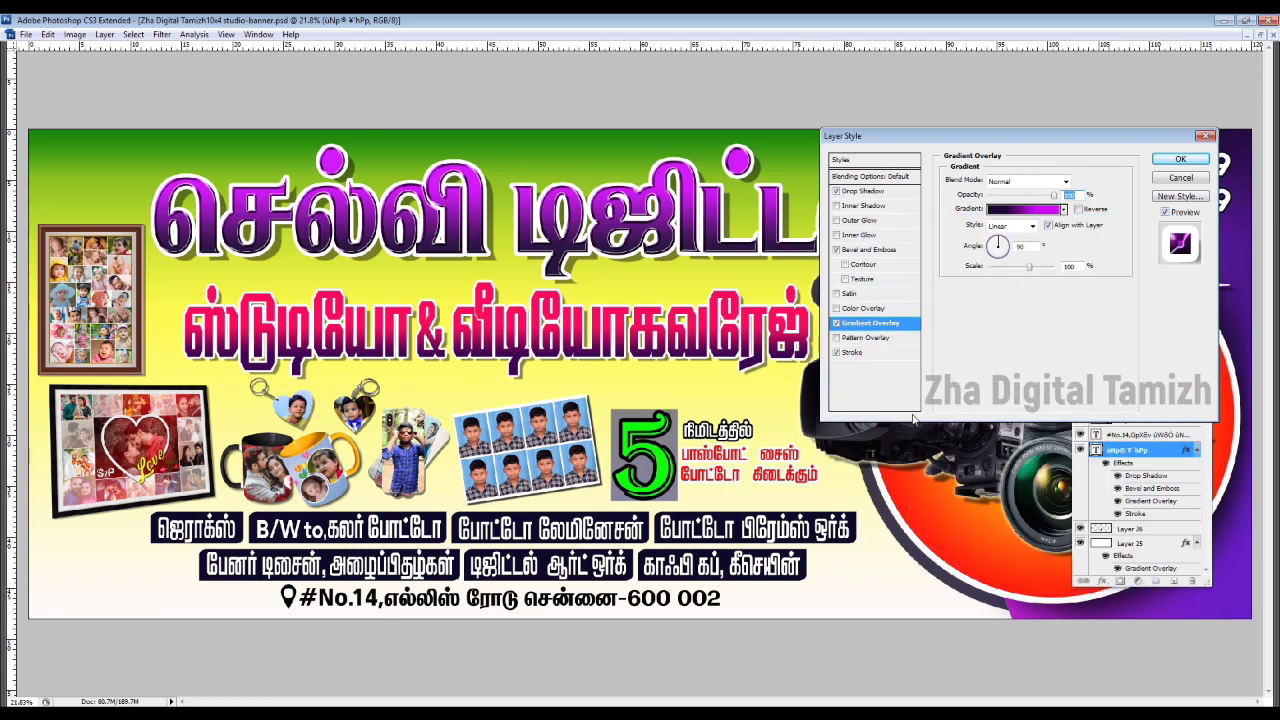
key("Return")
Step: Change the subtitle Gradient Overlay's pink stop to blue 070cf9
right_click(737, 343)
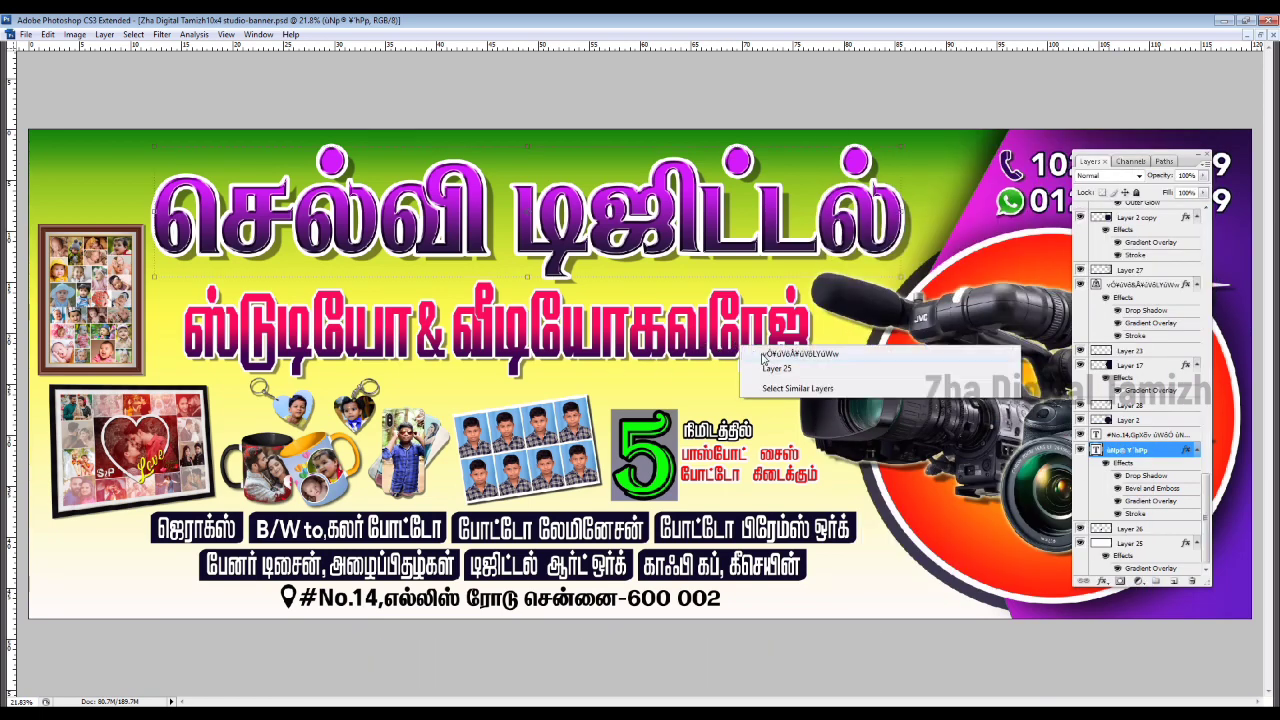
left_click(766, 358)
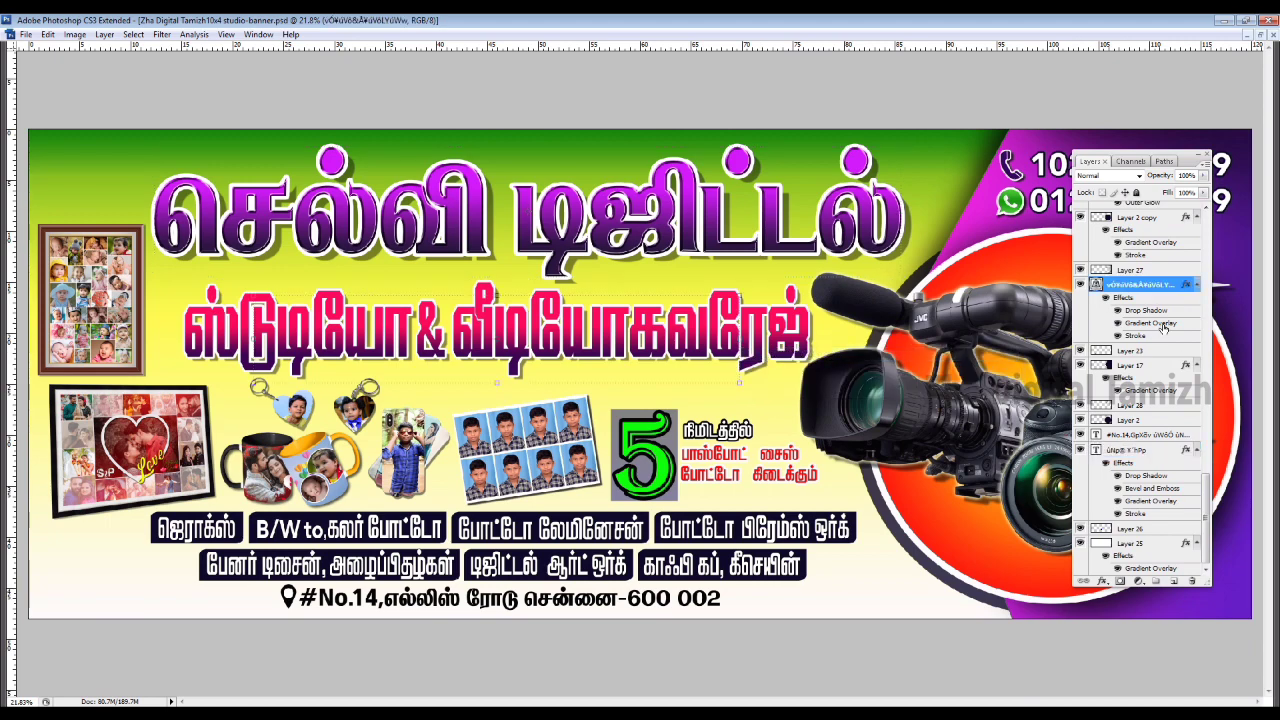
right_click(721, 323)
left_click(760, 330)
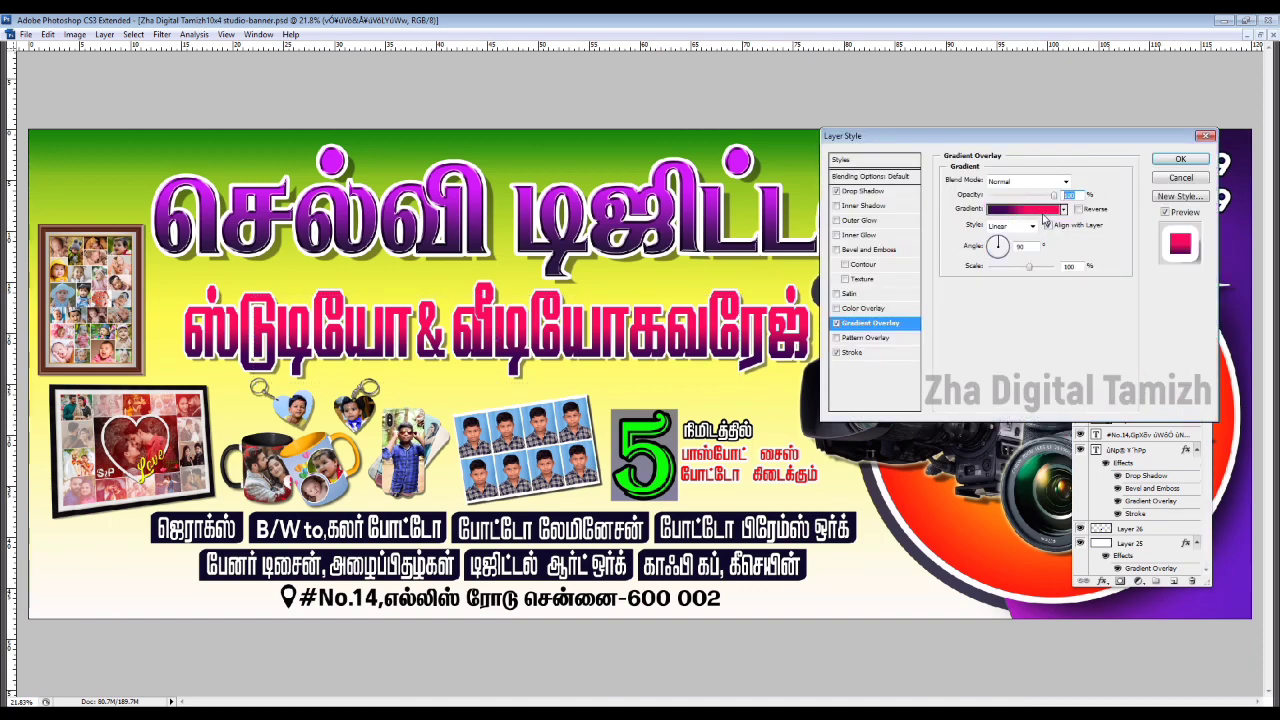
left_click(1040, 209)
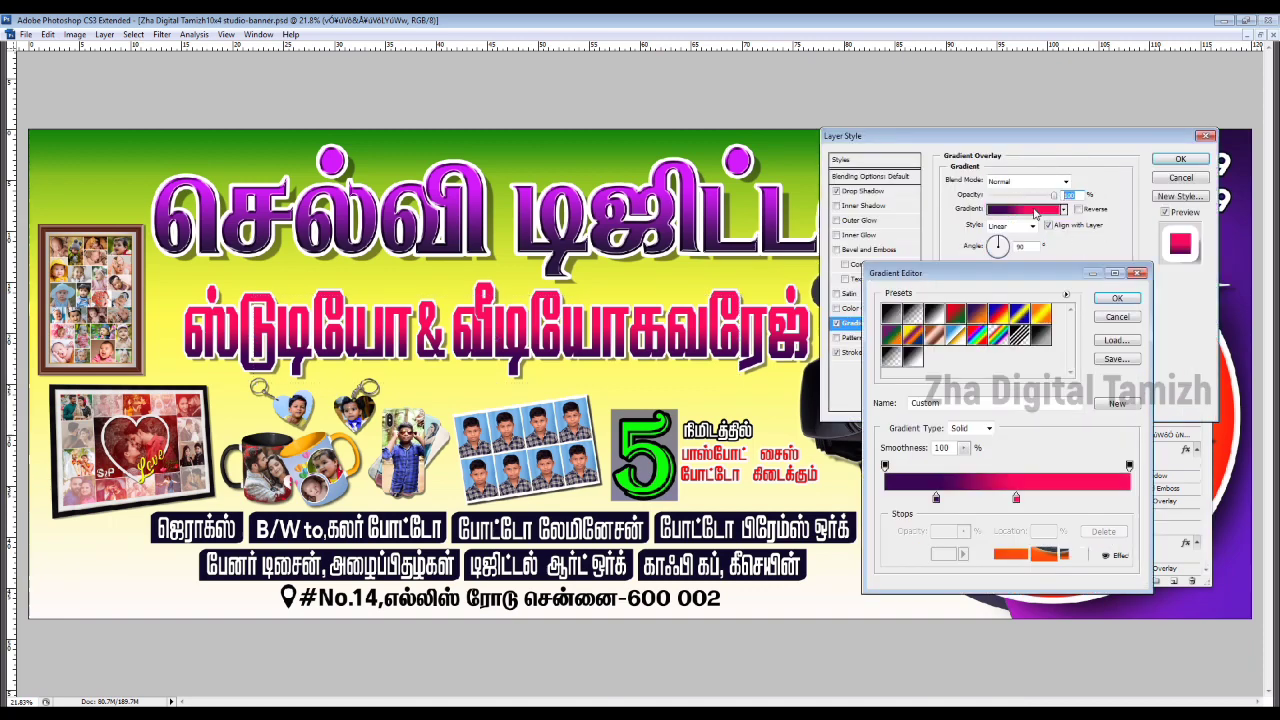
left_click(1017, 498)
left_click(944, 554)
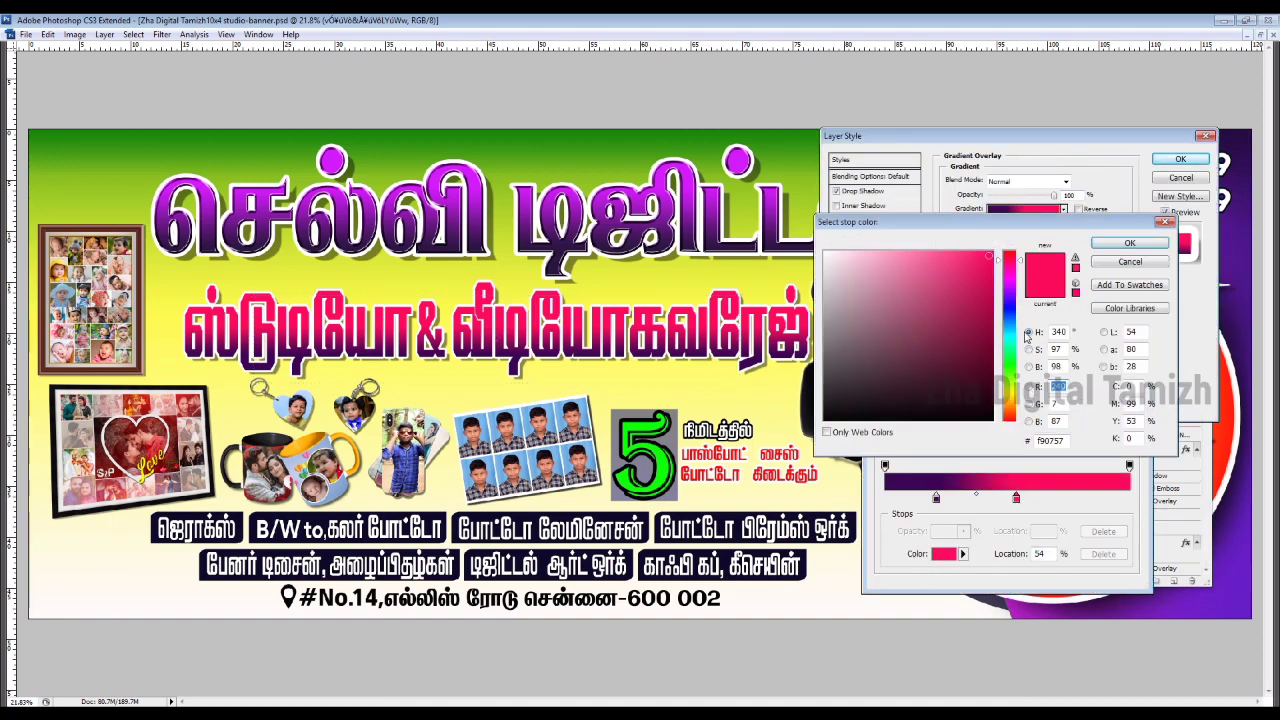
left_click(1012, 310)
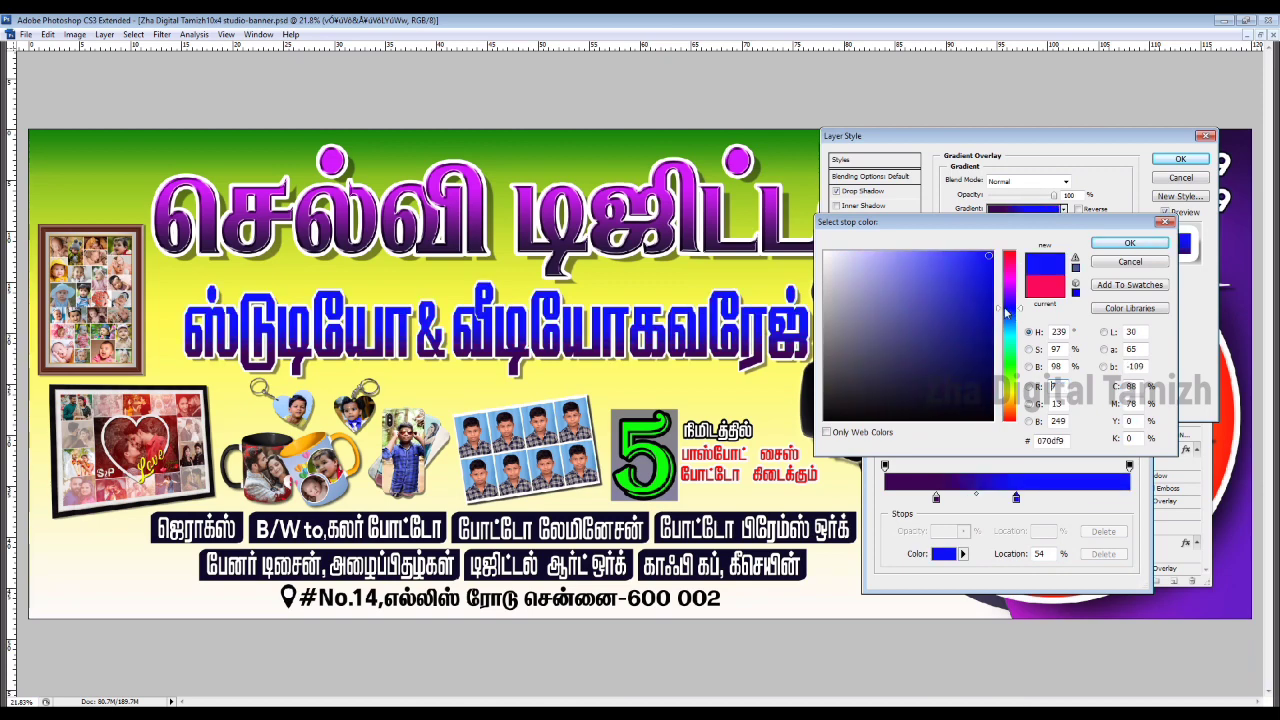
key("Return")
key("Return")
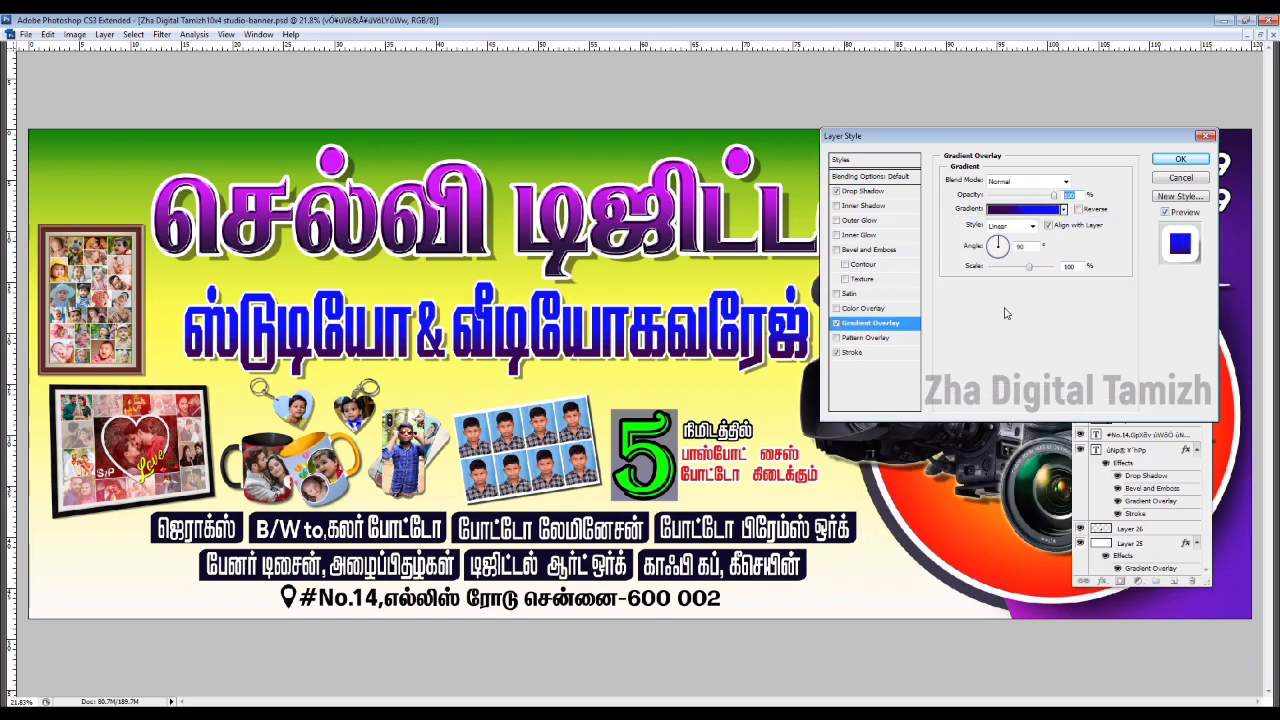
key("Return")
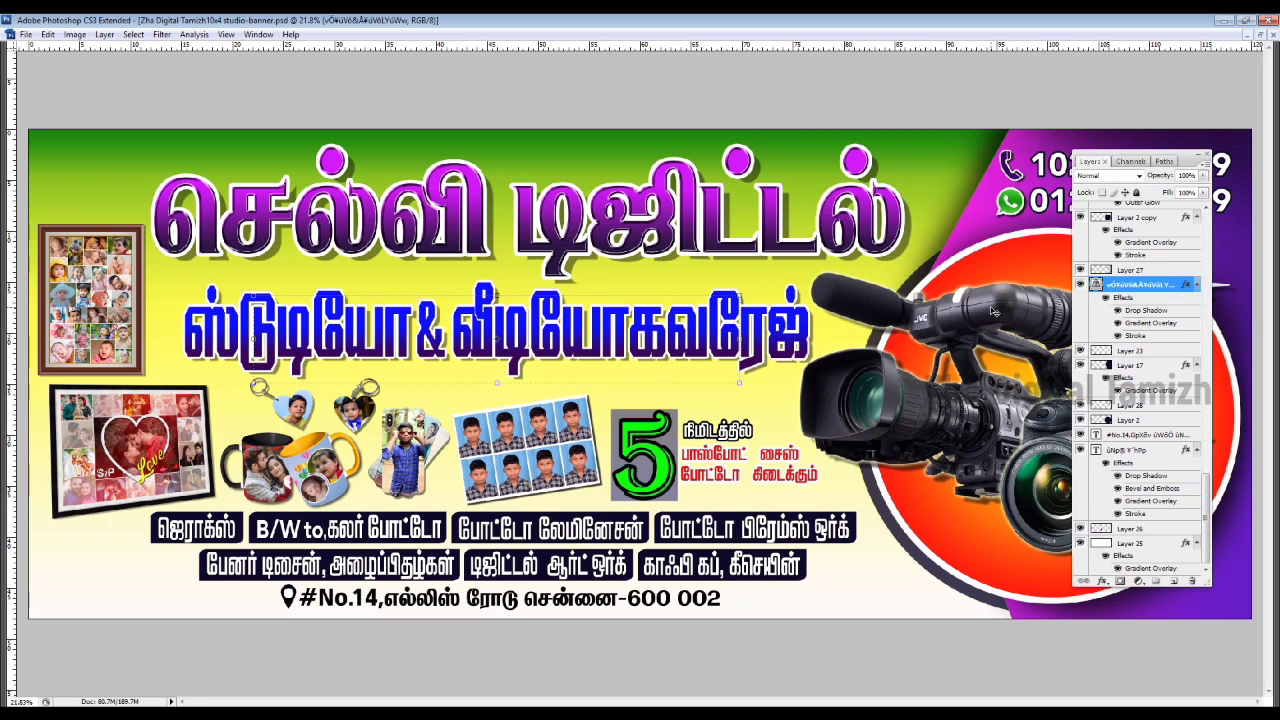
Step: Select camera Layers 5 and 6, hide the Layers panel, and move the Canon camera
right_click(973, 410)
left_click(990, 414)
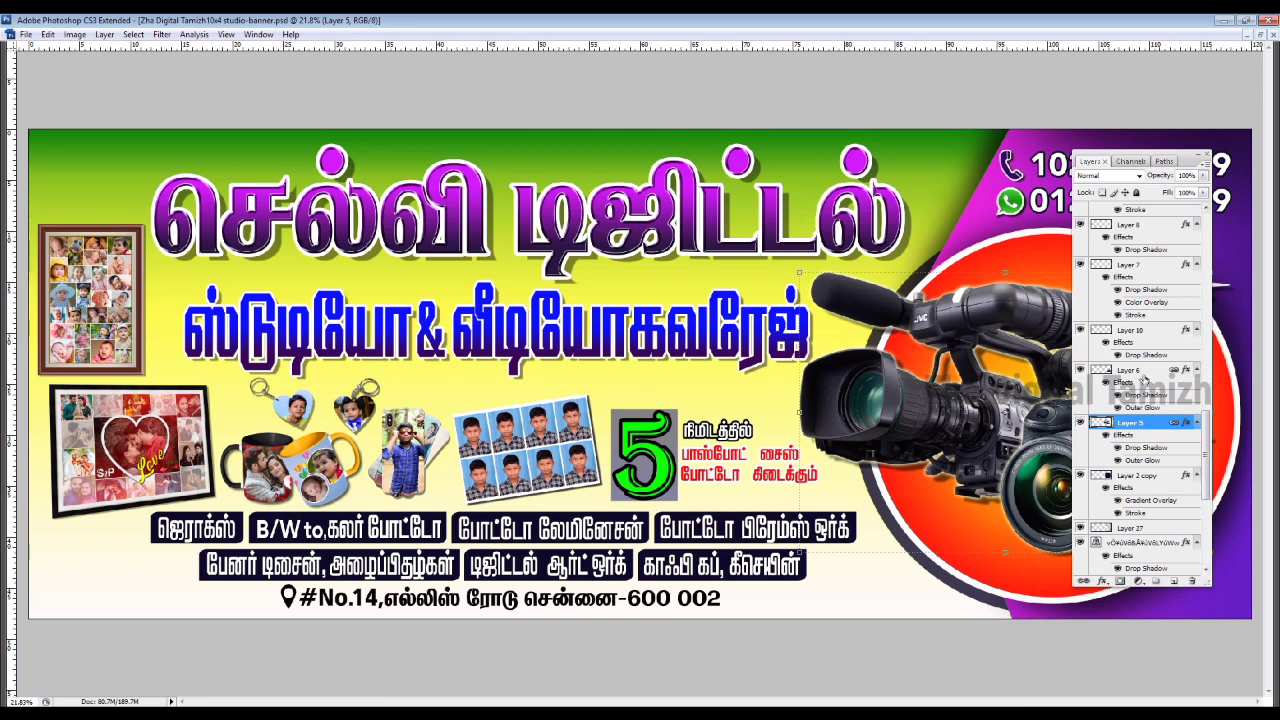
left_click(1142, 374, "ctrl")
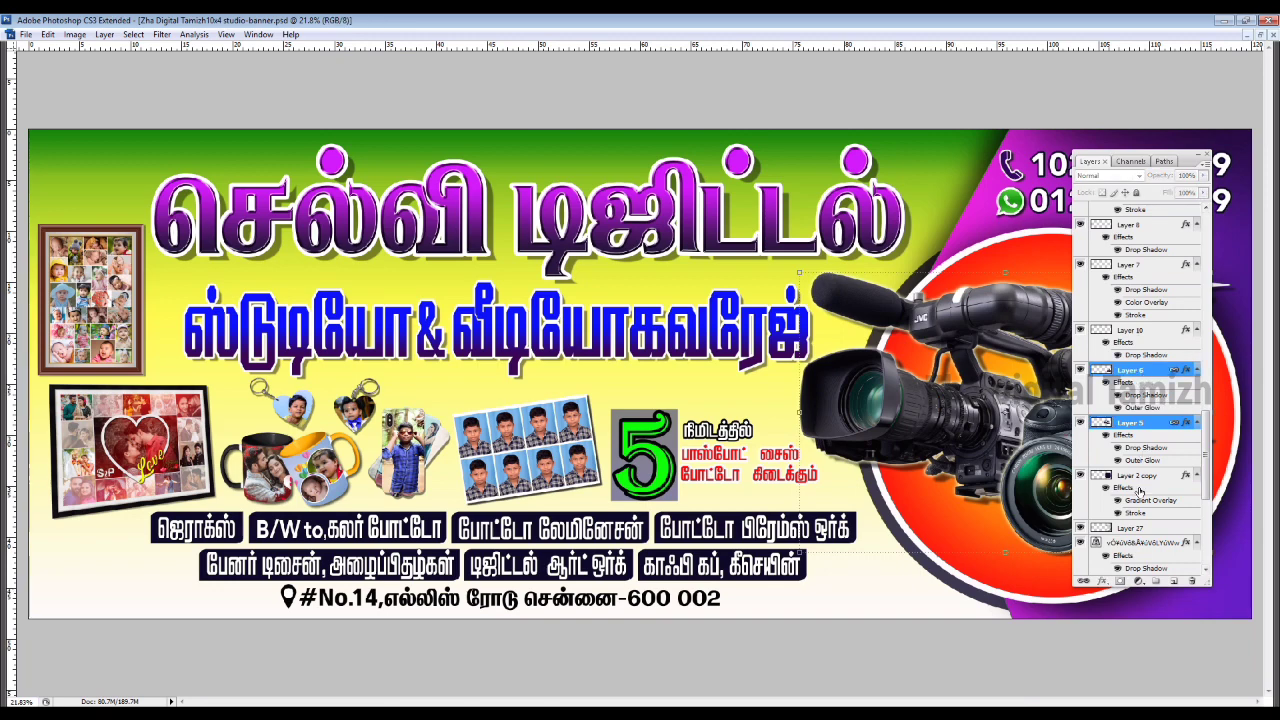
left_click(1208, 159)
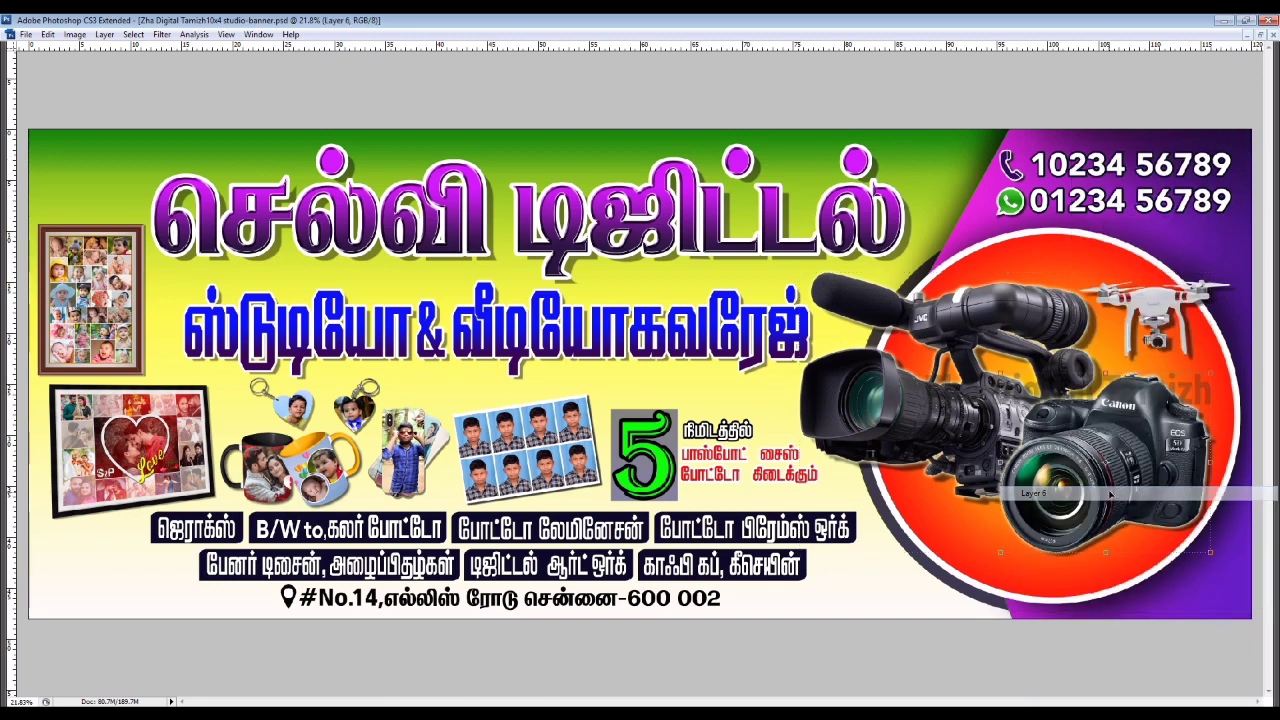
mouse_move(1093, 485)
left_mouse_down()
mouse_move(1150, 540)
mouse_move(1060, 530)
left_mouse_up()
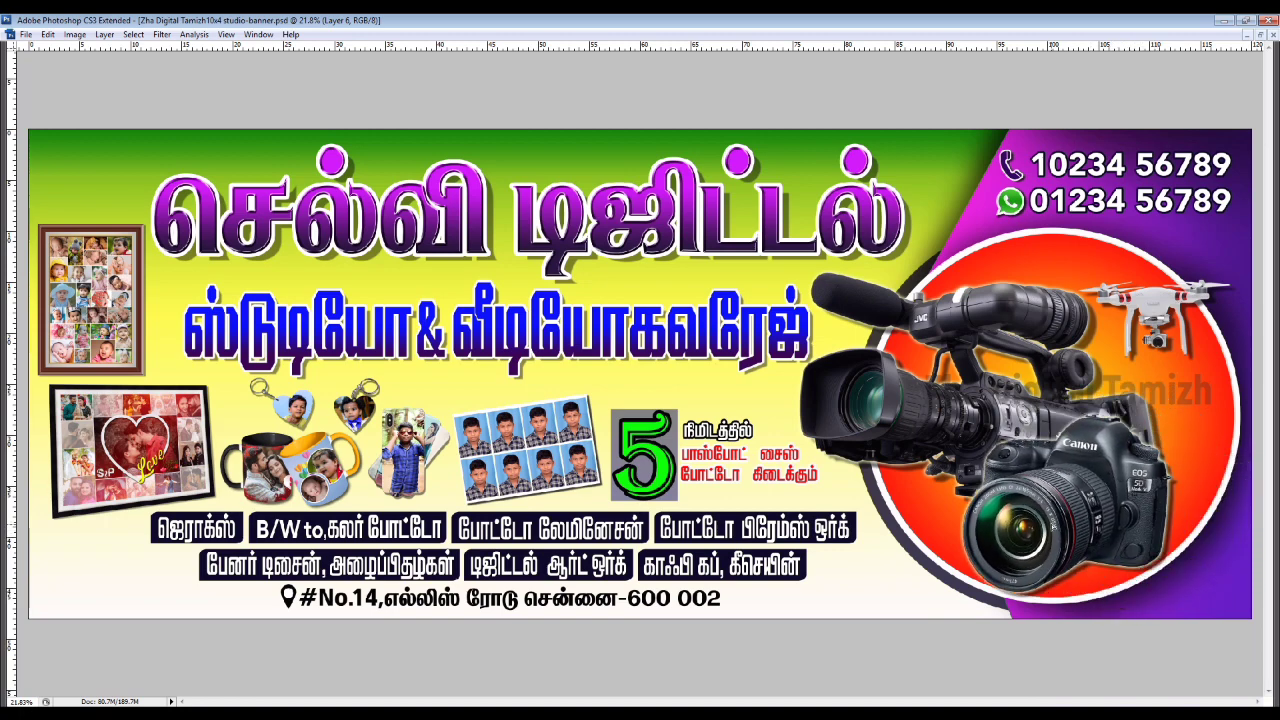
Step: Move the camcorder, undo both camera moves, then free-transform both cameras together
right_click(857, 414)
left_click(920, 423)
left_click_drag(920, 423, 913, 405)
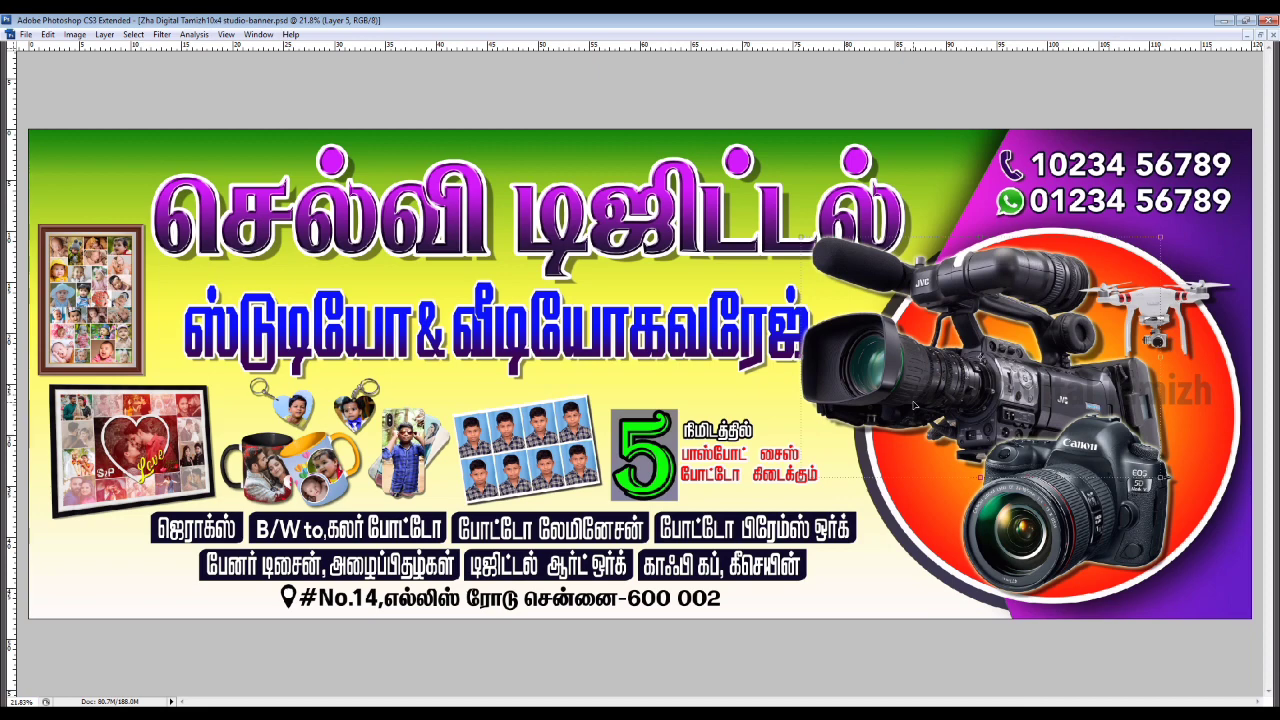
key("ctrl+alt+z")
key("ctrl+alt+z")
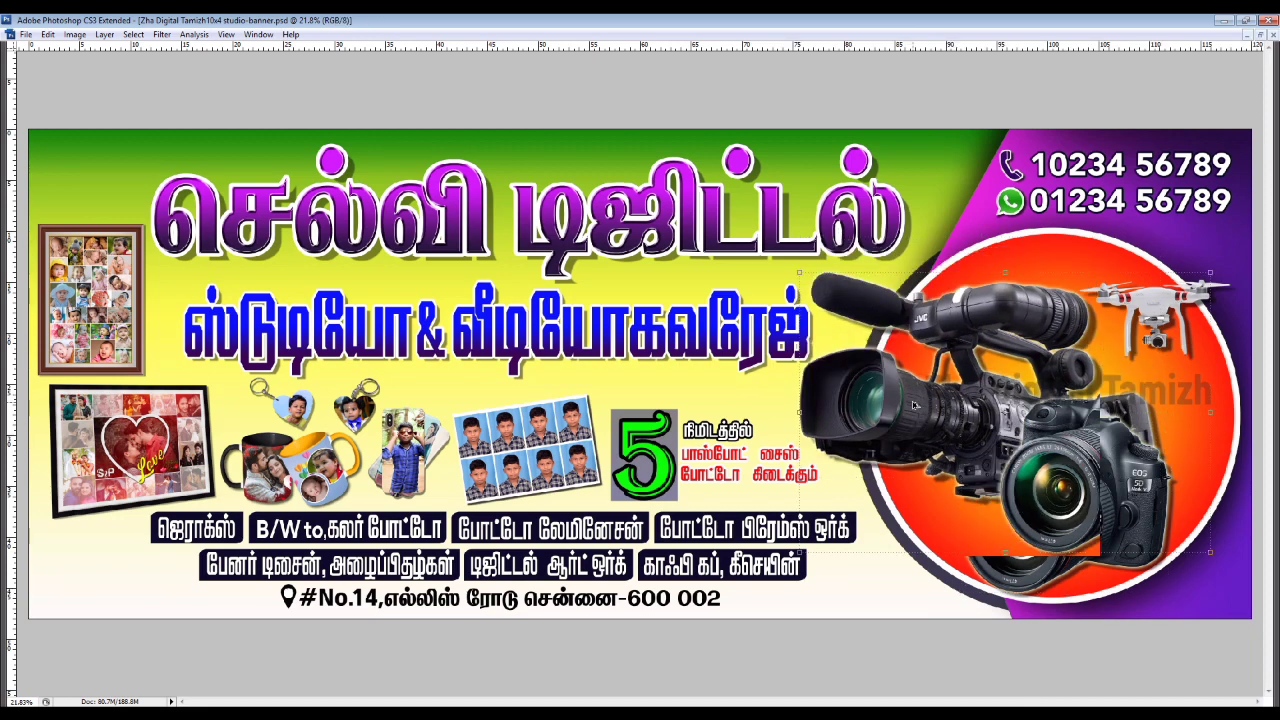
key("ctrl+alt+z")
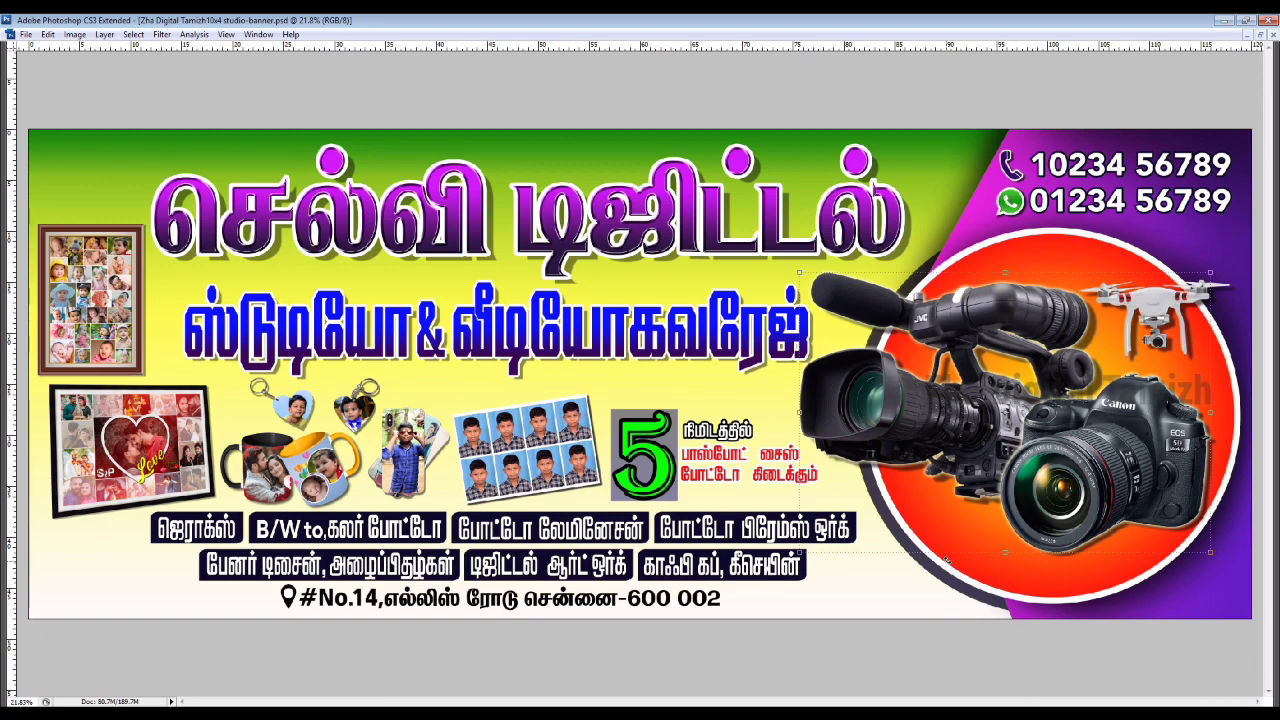
mouse_move(1112, 461)
left_mouse_down()
mouse_move(1090, 487)
mouse_move(1090, 463)
left_mouse_up()
key("ctrl+t")
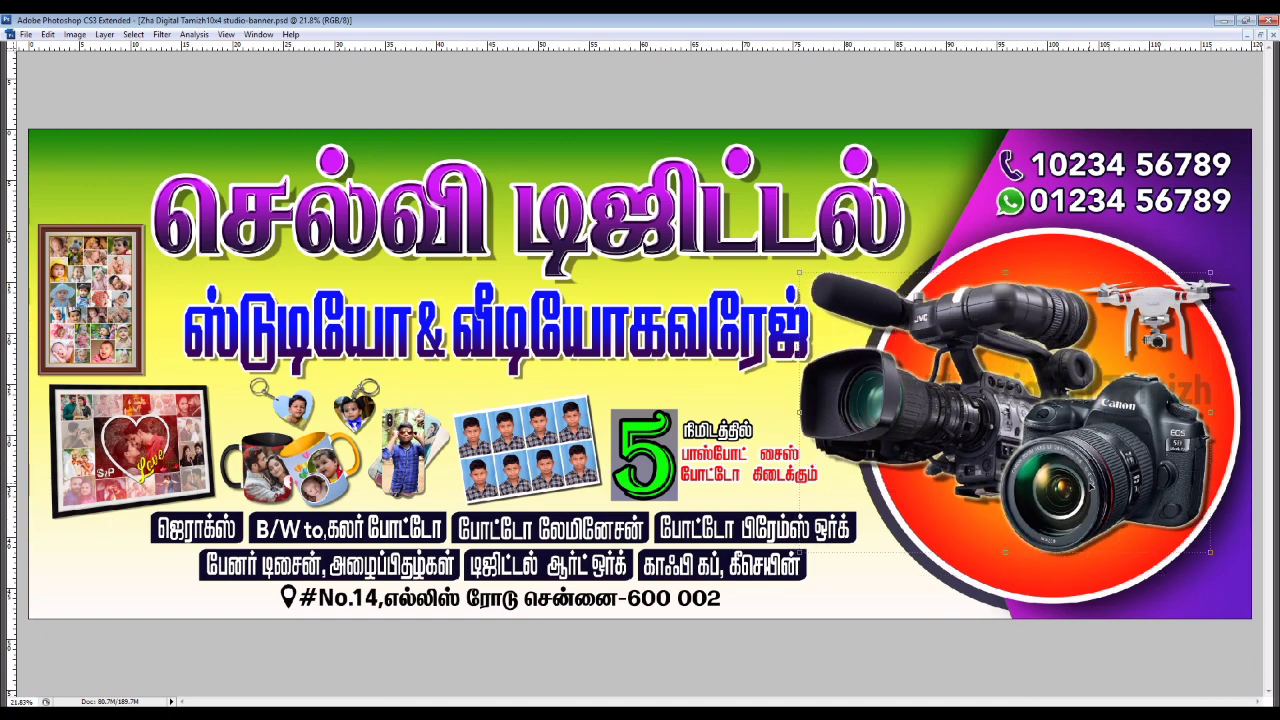